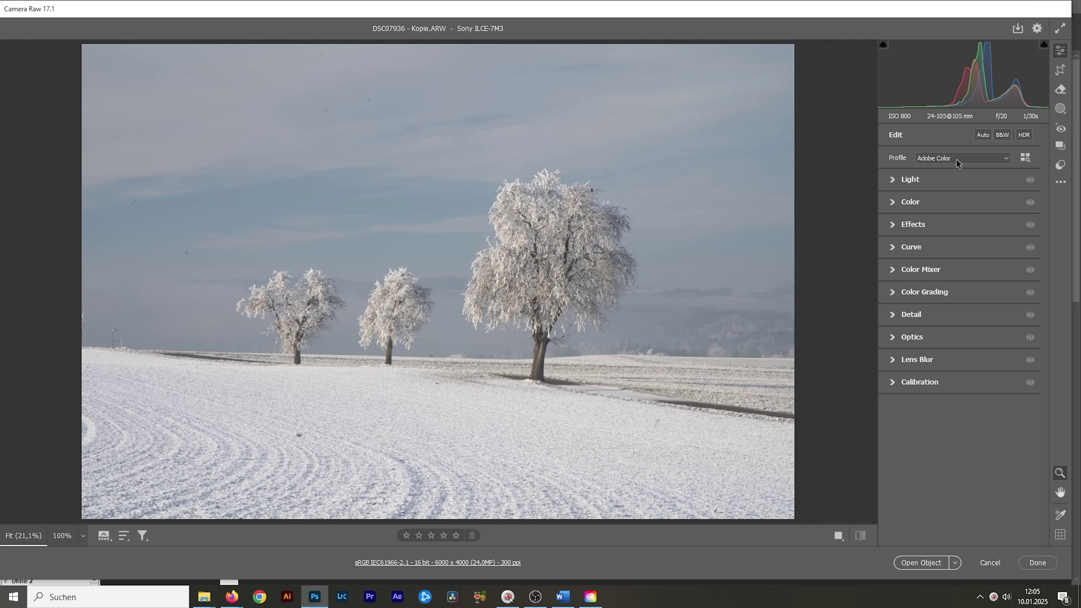
# - Apply the Adobe Adaptive (beta) profile to the frosted tree photo
pyautogui.click(956, 159)
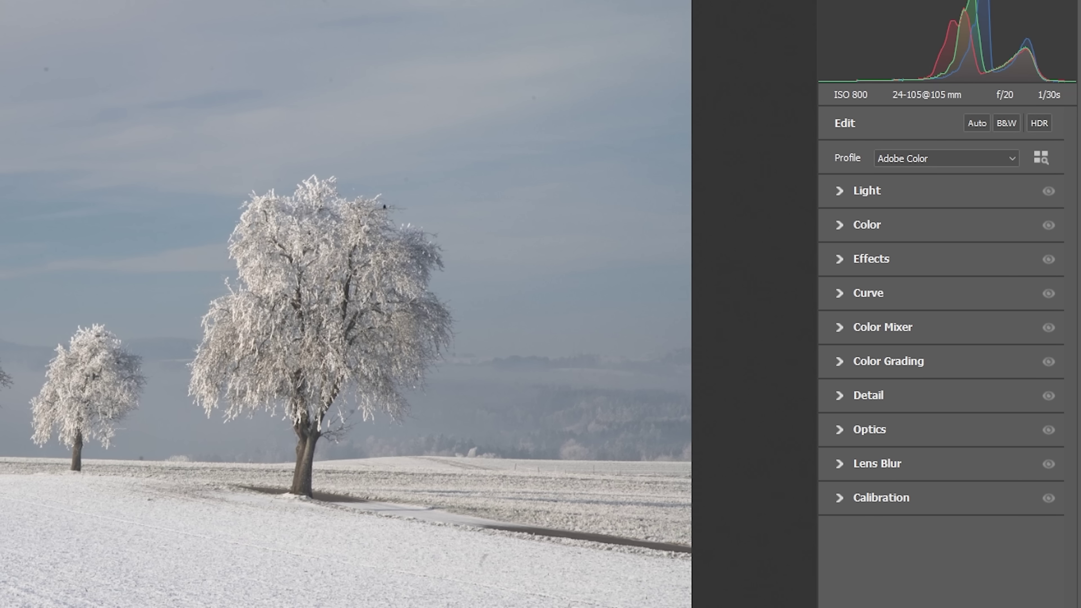
pyautogui.click(937, 160)
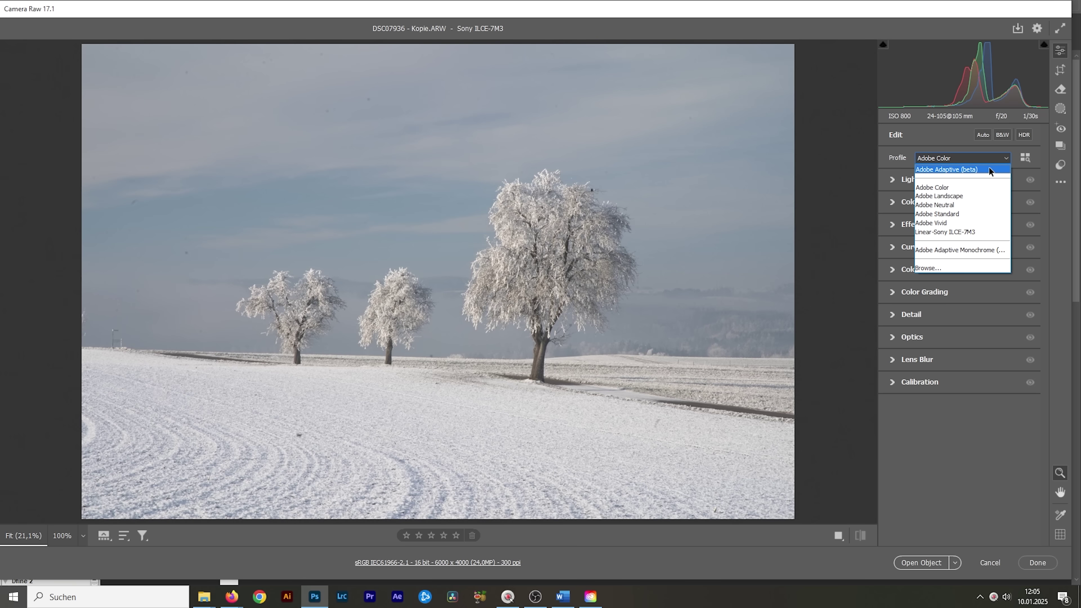
pyautogui.click(989, 169)
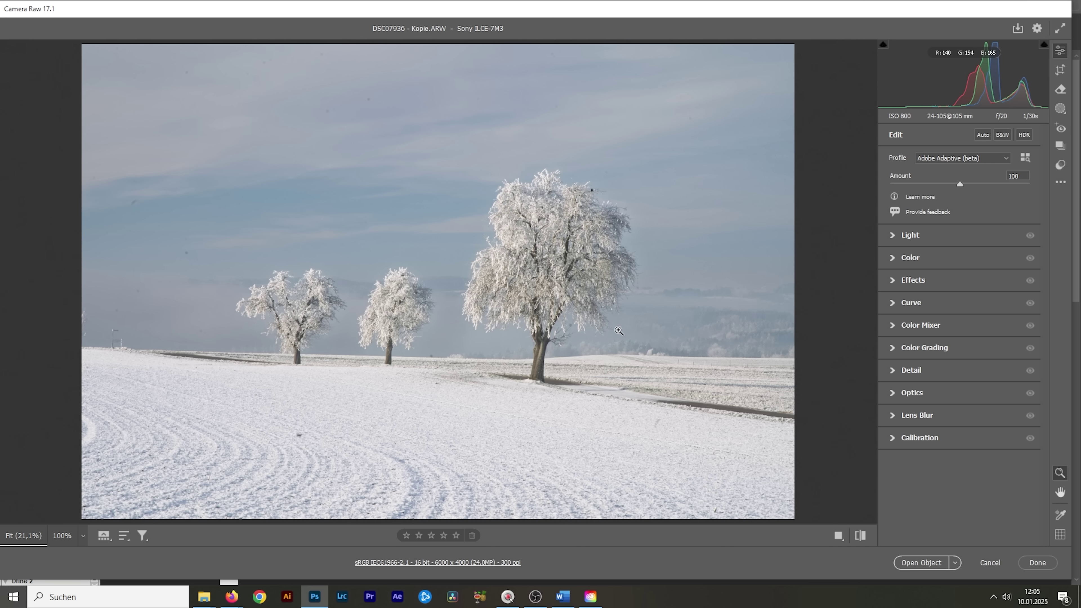
# - Check the detail at 100% beside the tree, then lower the profile Amount to soften the effect
pyautogui.click(652, 259)
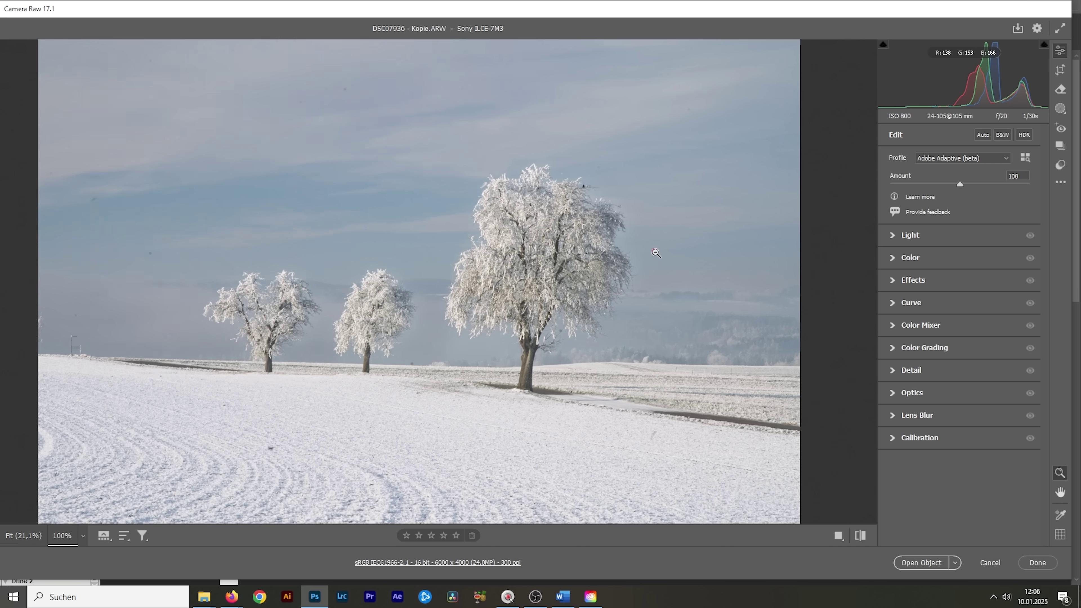
pyautogui.click(352, 246)
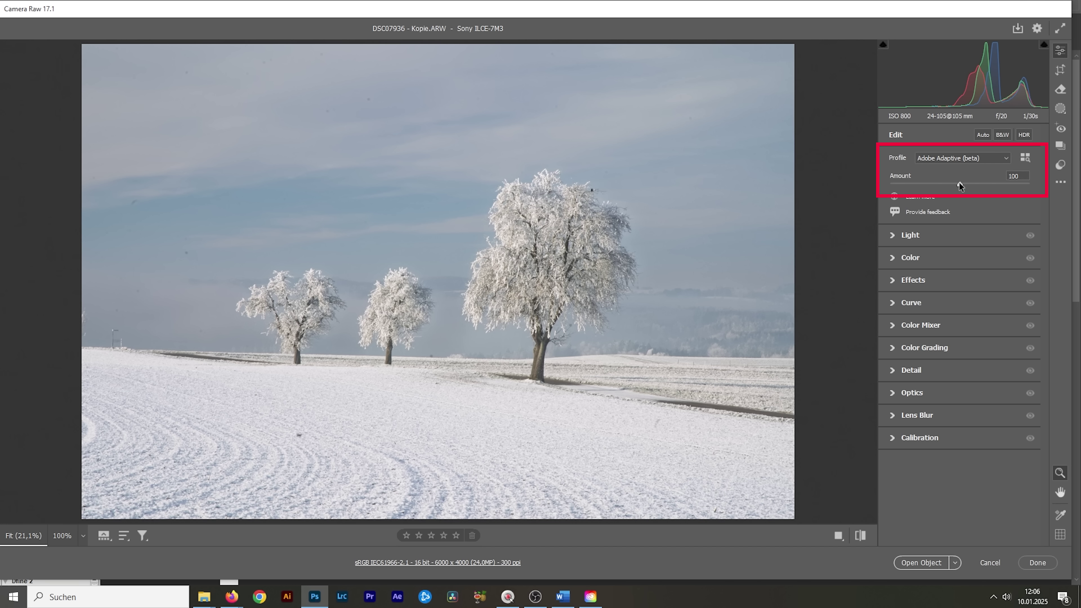
pyautogui.moveTo(959, 182); pyautogui.dragTo(913, 178)
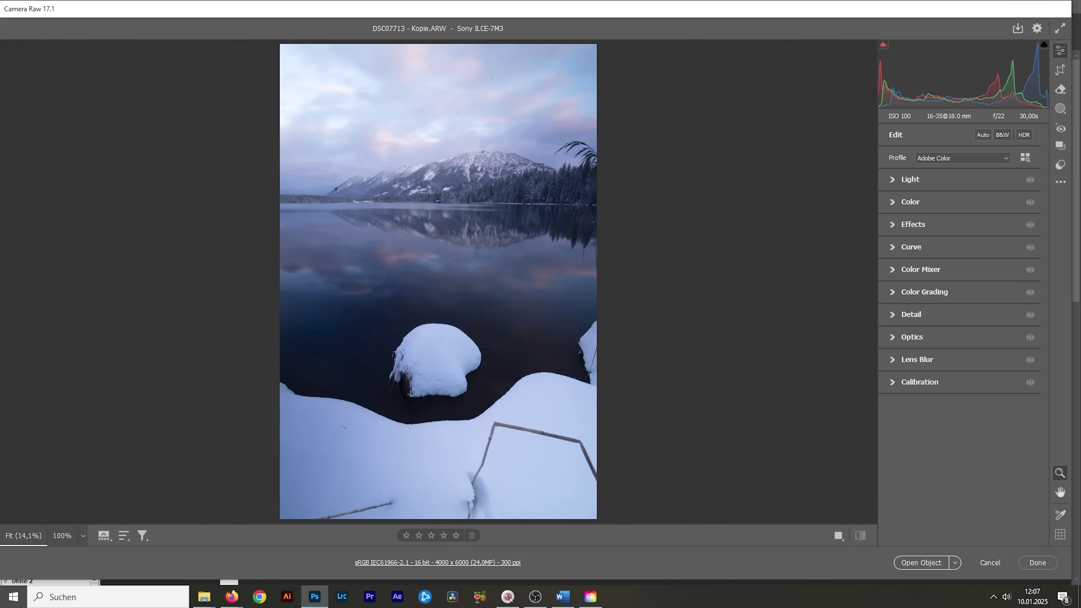
# - Give the vertical lake shot the Adobe Adaptive (beta) profile and raise Exposure to about +0.70
pyautogui.click(950, 162)
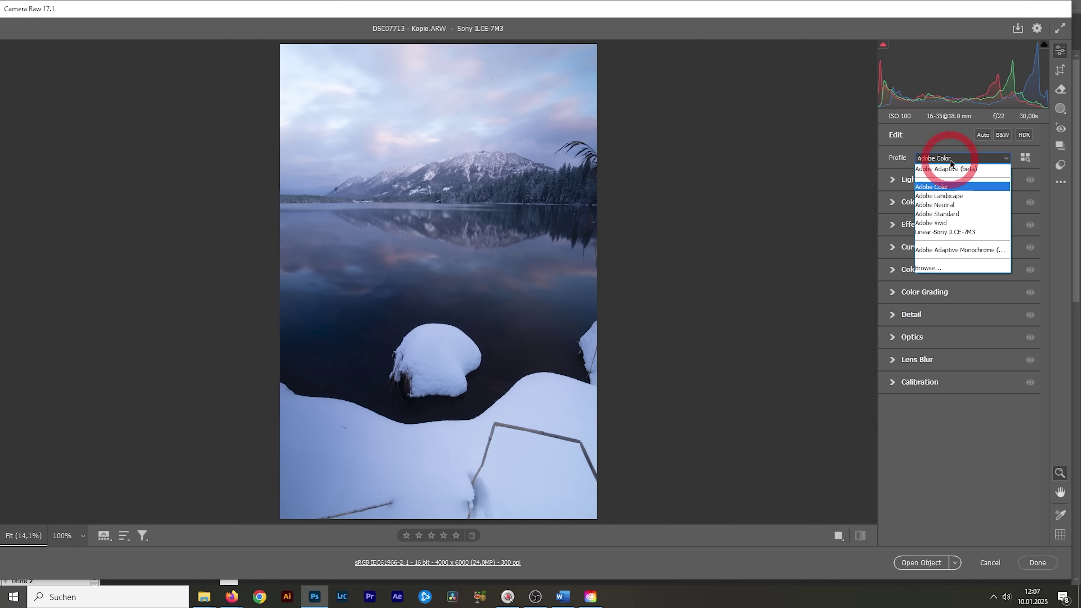
pyautogui.click(951, 167)
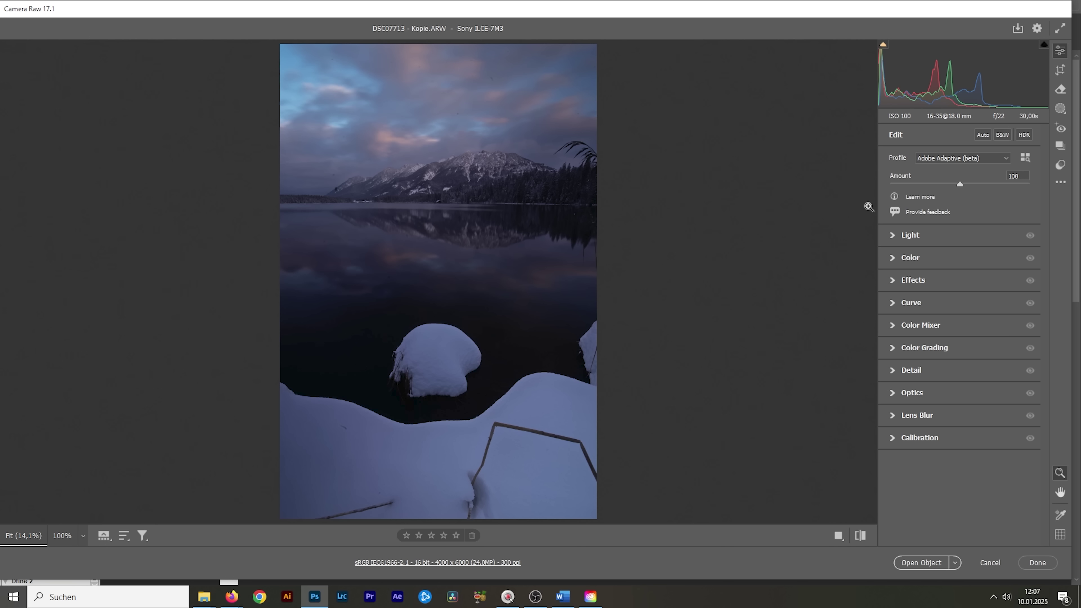
pyautogui.click(903, 236)
pyautogui.moveTo(960, 262); pyautogui.dragTo(969, 262)
pyautogui.moveTo(961, 312); pyautogui.dragTo(975, 314)
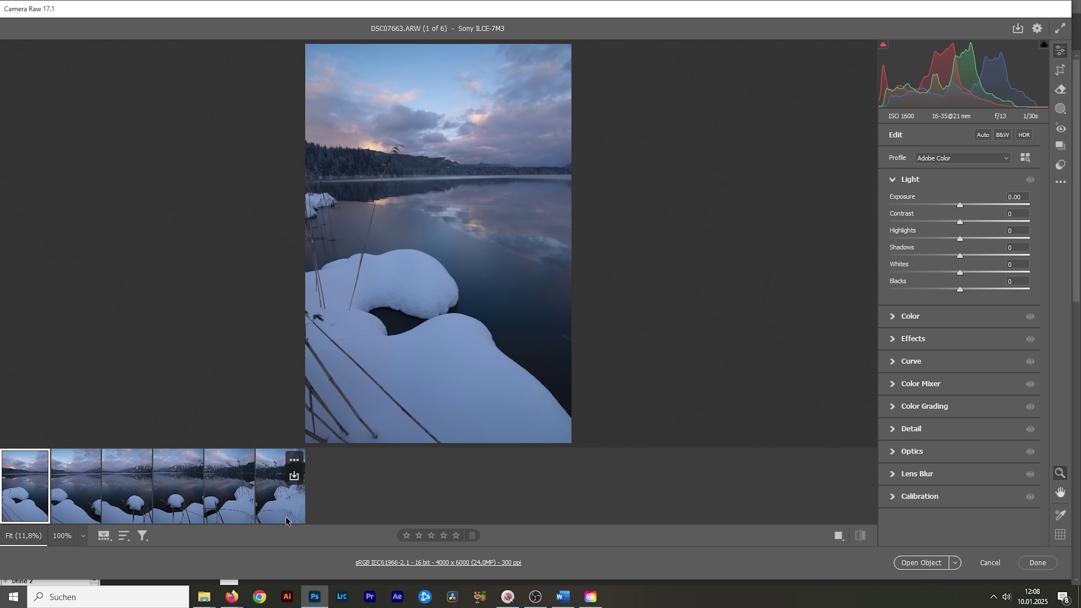
# - Select all six lake shots and merge them into a 10297 x 7140 cylindrical panorama
pyautogui.hotkey('ctrl', 'a')
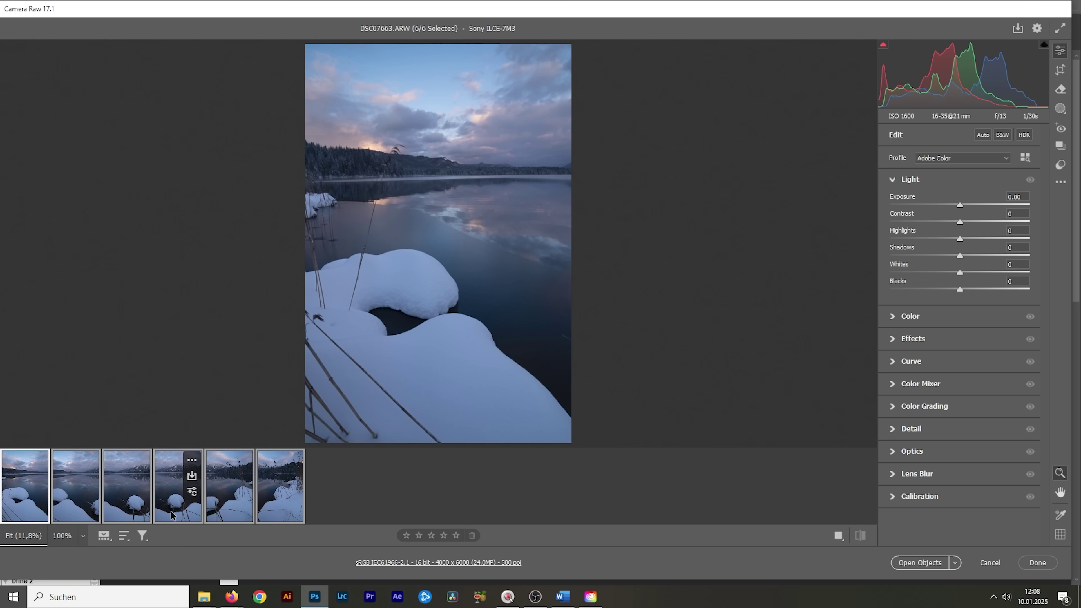
pyautogui.rightClick(171, 515)
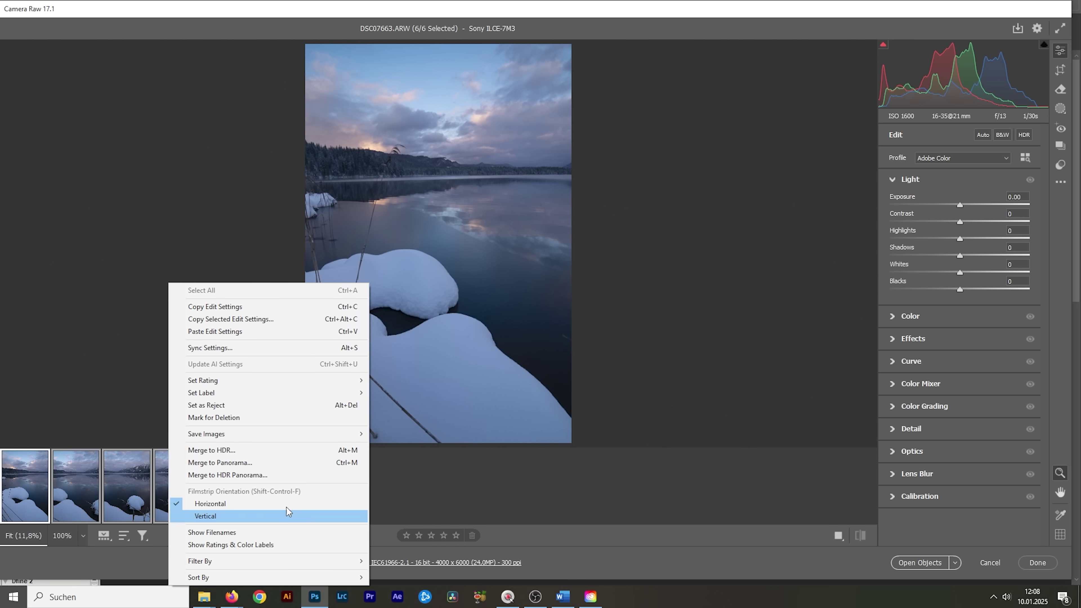
pyautogui.click(246, 463)
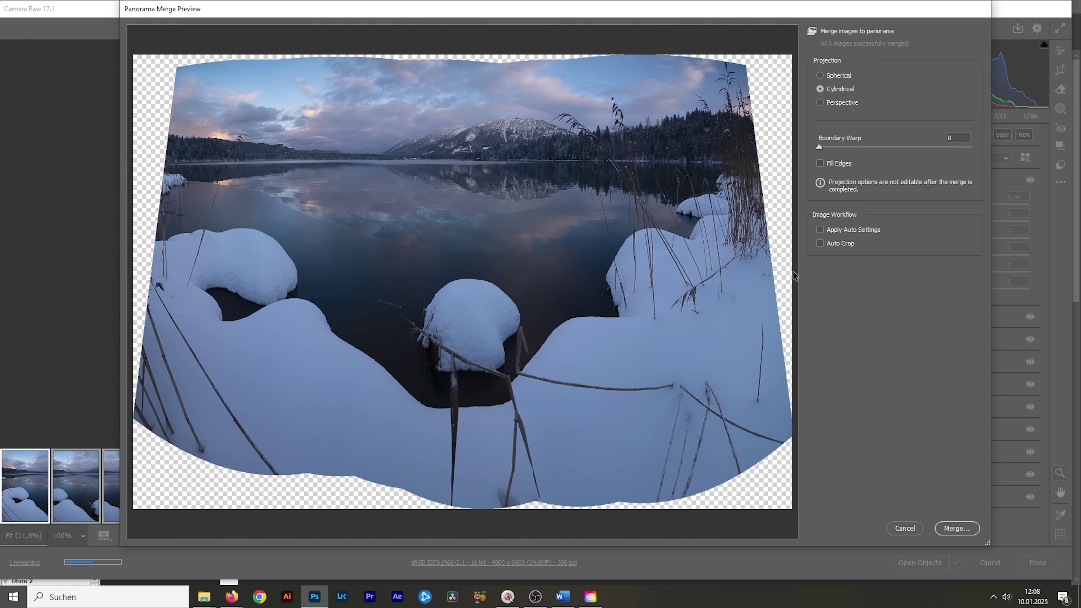
pyautogui.click(958, 528)
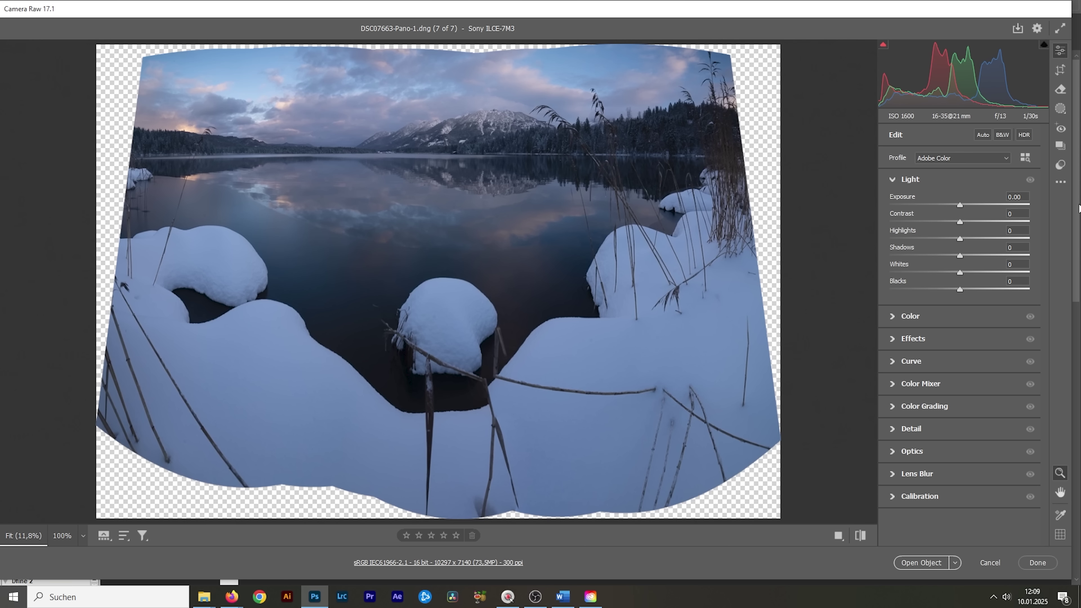
# - Crop the panorama to 8858 x 6133, trimming transparent edges and slightly rotating to level the horizon
pyautogui.click(1060, 70)
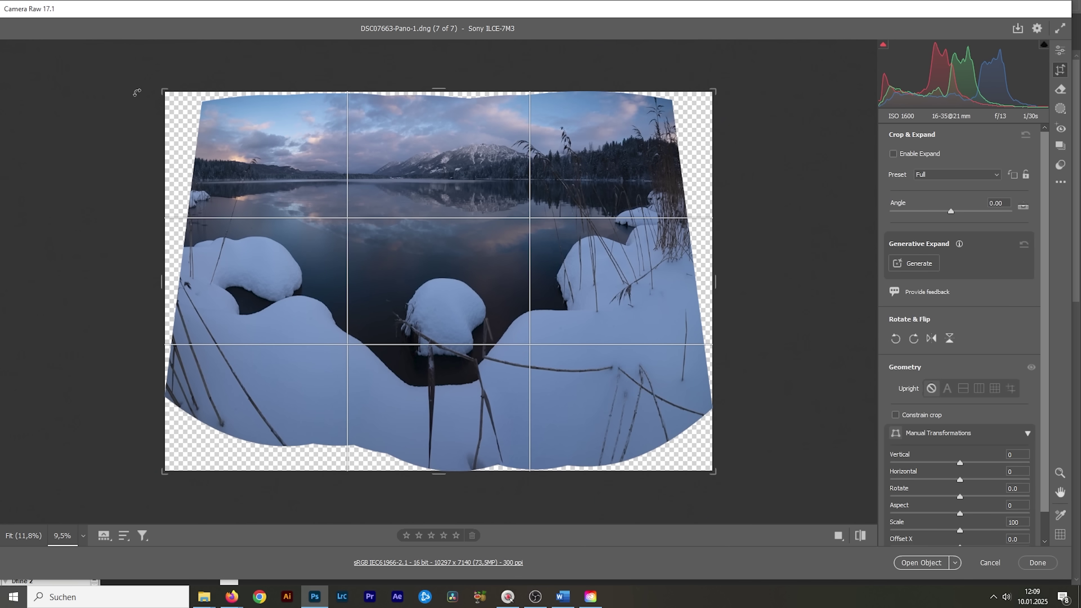
pyautogui.moveTo(142, 87); pyautogui.dragTo(140, 89)
pyautogui.moveTo(164, 275); pyautogui.dragTo(196, 275)
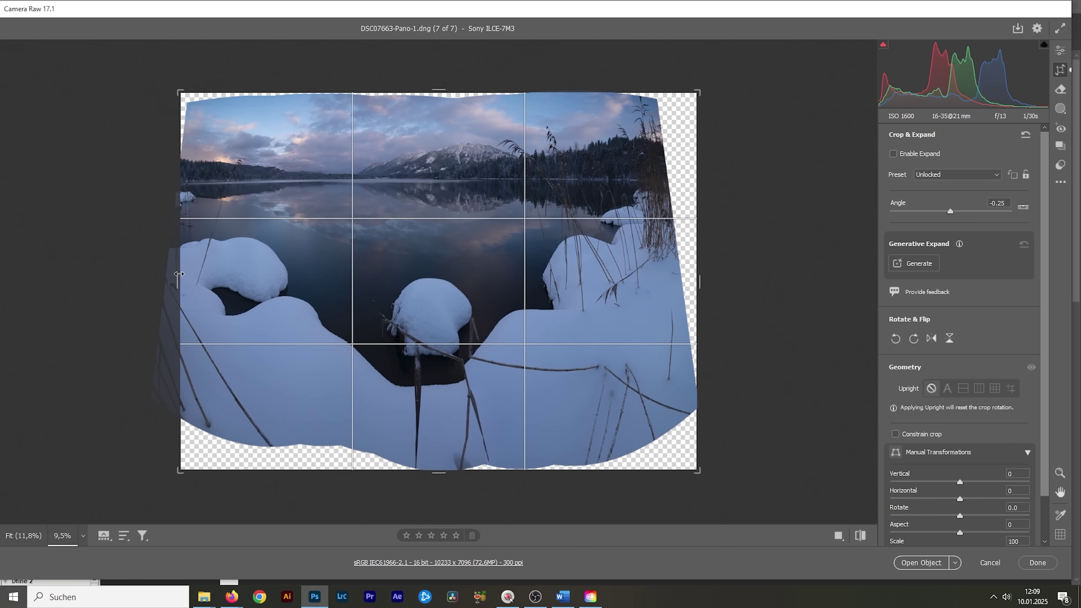
pyautogui.moveTo(697, 277); pyautogui.dragTo(677, 275)
pyautogui.moveTo(439, 471); pyautogui.dragTo(443, 442)
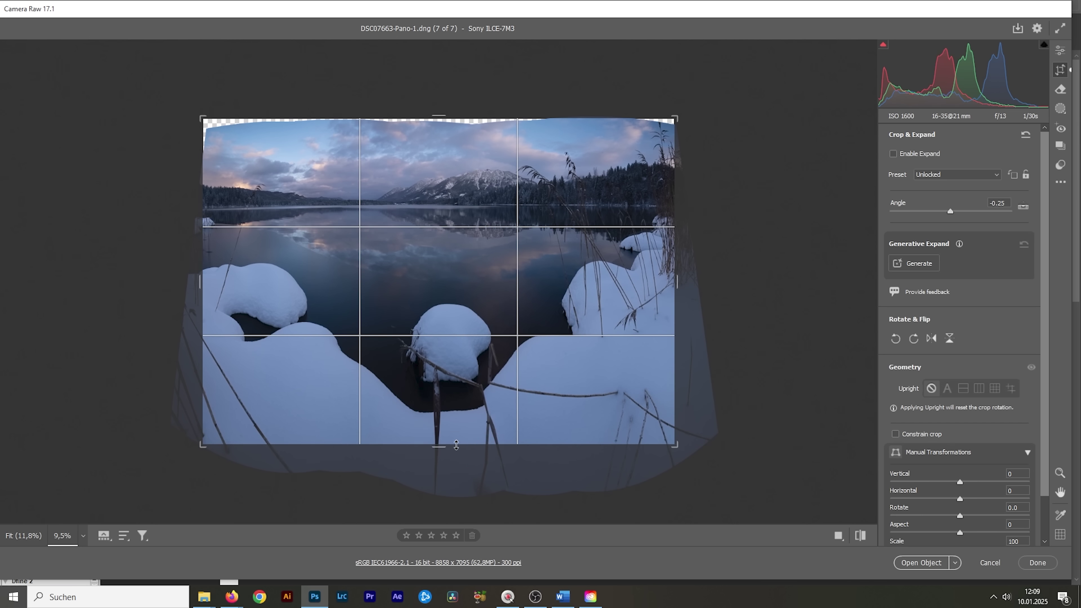
pyautogui.moveTo(435, 114); pyautogui.dragTo(435, 120)
pyautogui.moveTo(194, 103); pyautogui.dragTo(184, 101)
pyautogui.click(1060, 50)
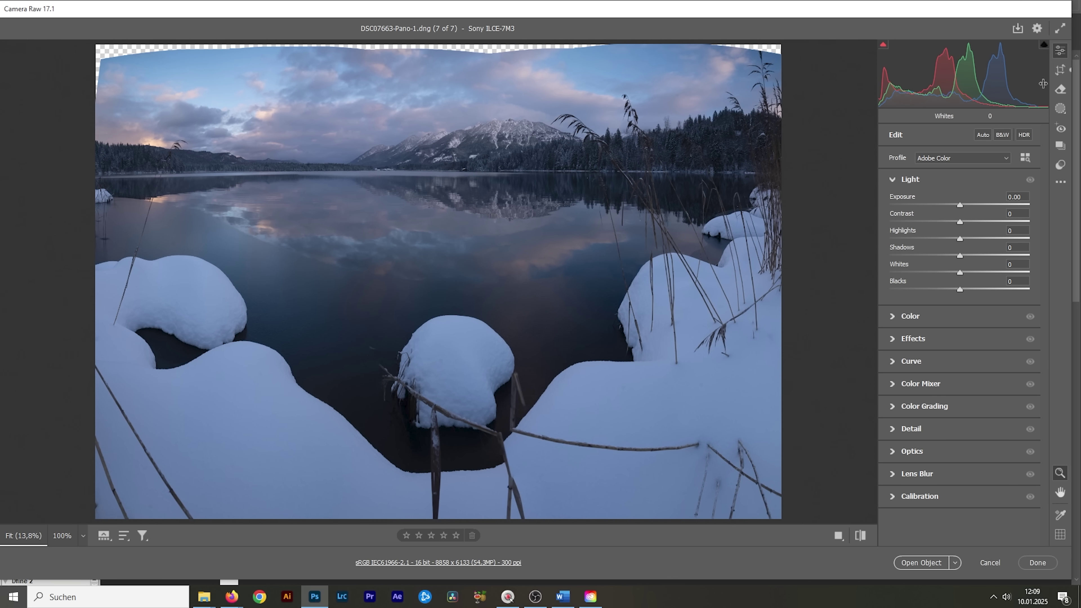
# - Set the cropped panorama's profile to Adobe Adaptive (beta) at amount 100
pyautogui.click(940, 161)
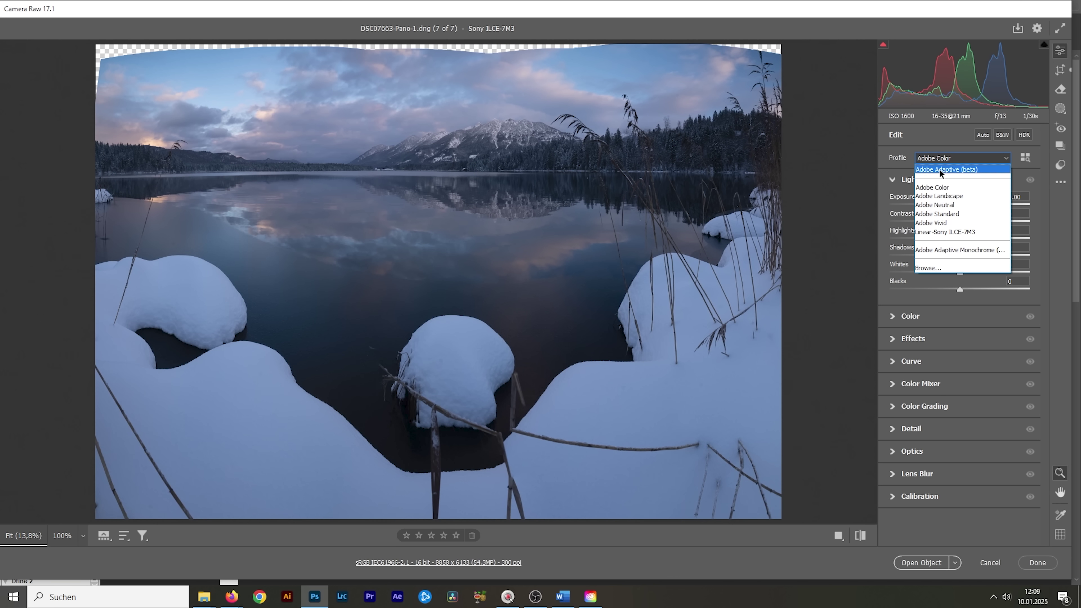
pyautogui.click(939, 170)
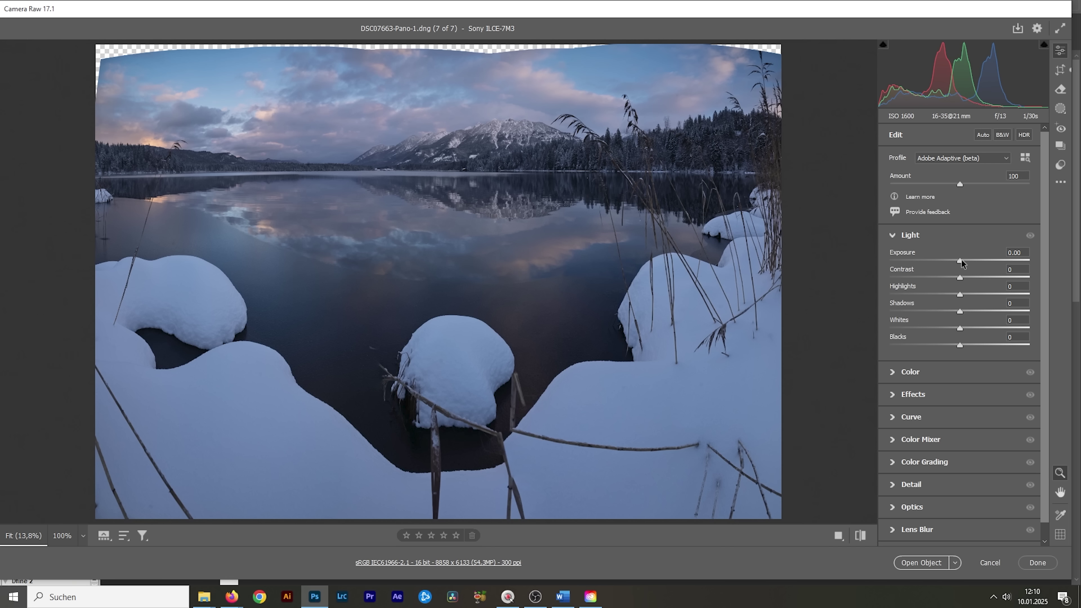
# - Set Exposure +0.50, Highlights -30, Whites +22 and Blacks +10 on the panorama
pyautogui.moveTo(960, 262); pyautogui.dragTo(970, 263)
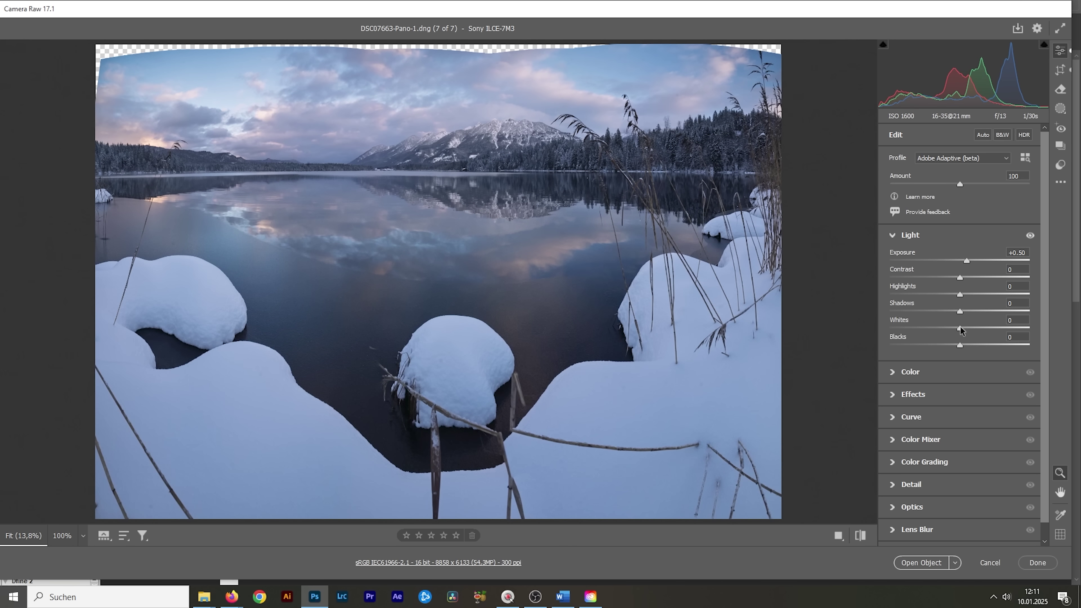
pyautogui.moveTo(961, 345); pyautogui.dragTo(969, 347)
pyautogui.click(969, 347)
pyautogui.moveTo(960, 295); pyautogui.dragTo(940, 299)
pyautogui.click(940, 298)
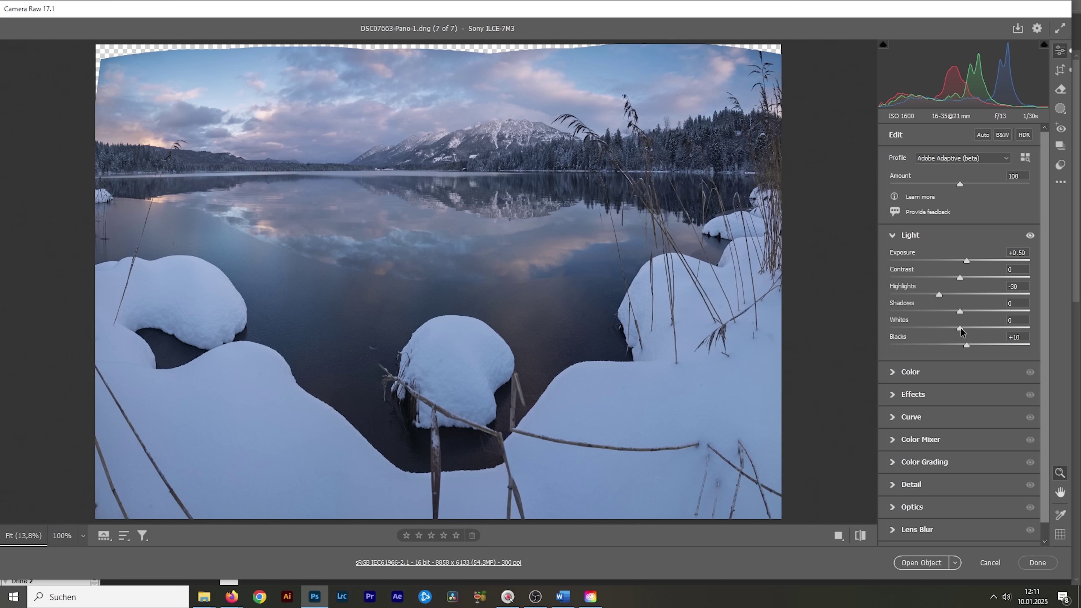
pyautogui.moveTo(960, 328); pyautogui.dragTo(975, 325)
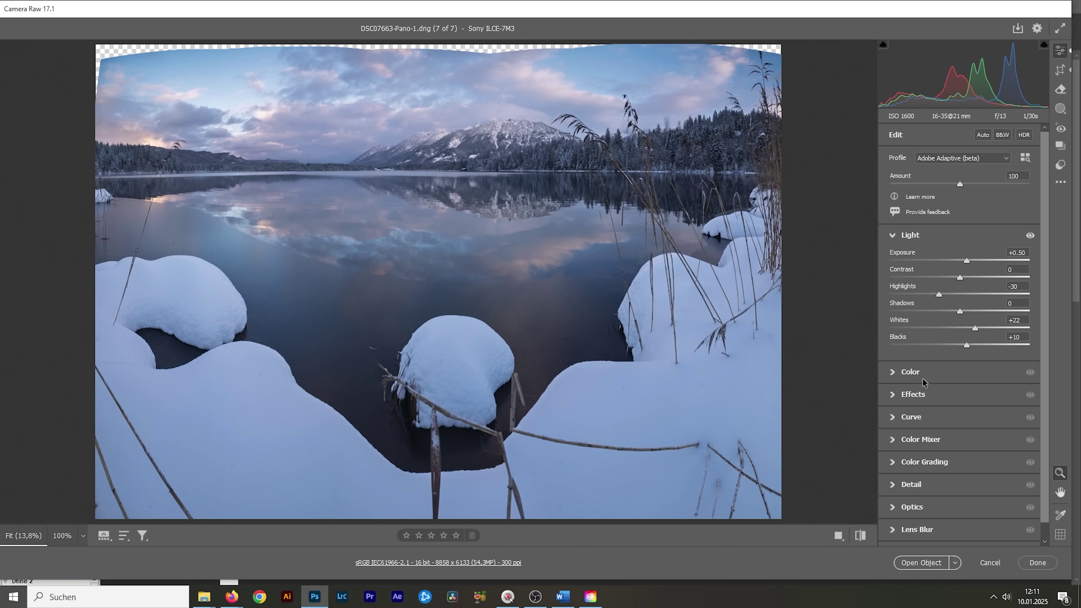
# - Set white balance Temperature 6700, Tint +7 and Vibrance +14 on the panorama
pyautogui.click(912, 373)
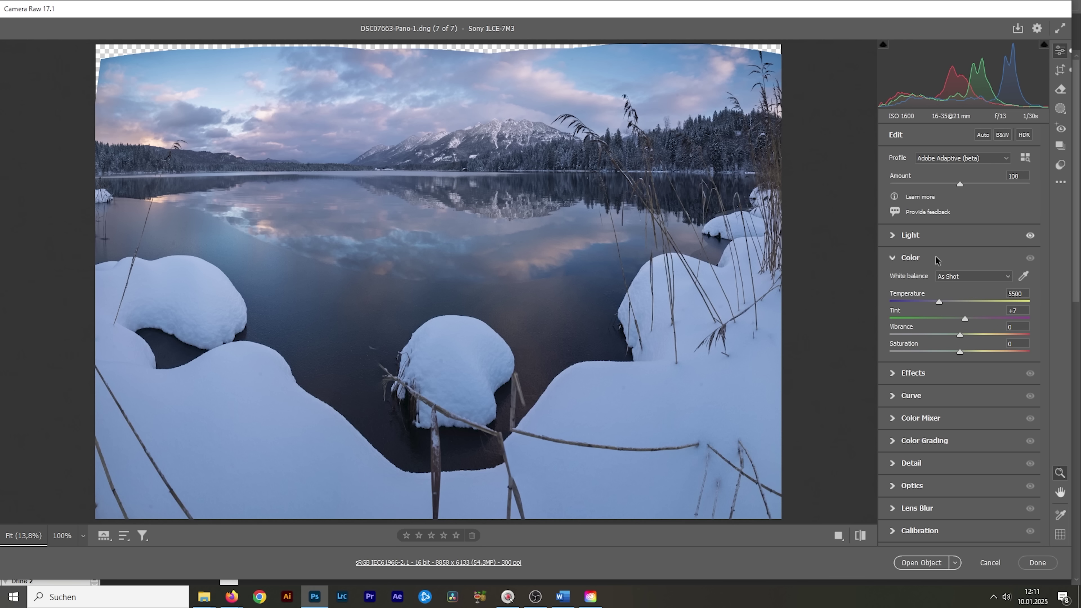
pyautogui.moveTo(940, 303); pyautogui.dragTo(949, 303)
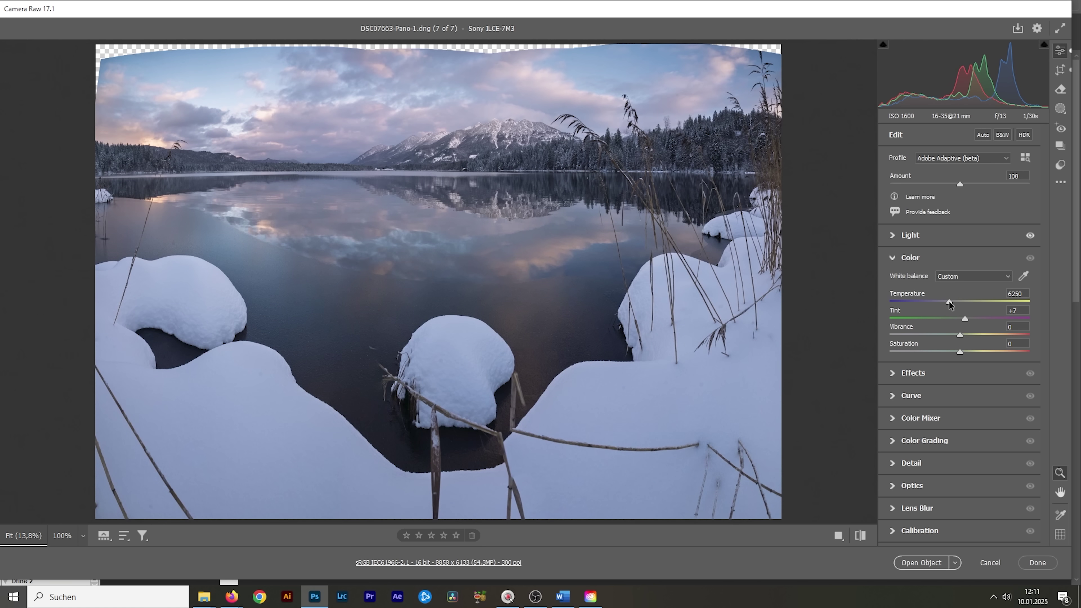
pyautogui.moveTo(949, 304); pyautogui.dragTo(957, 304)
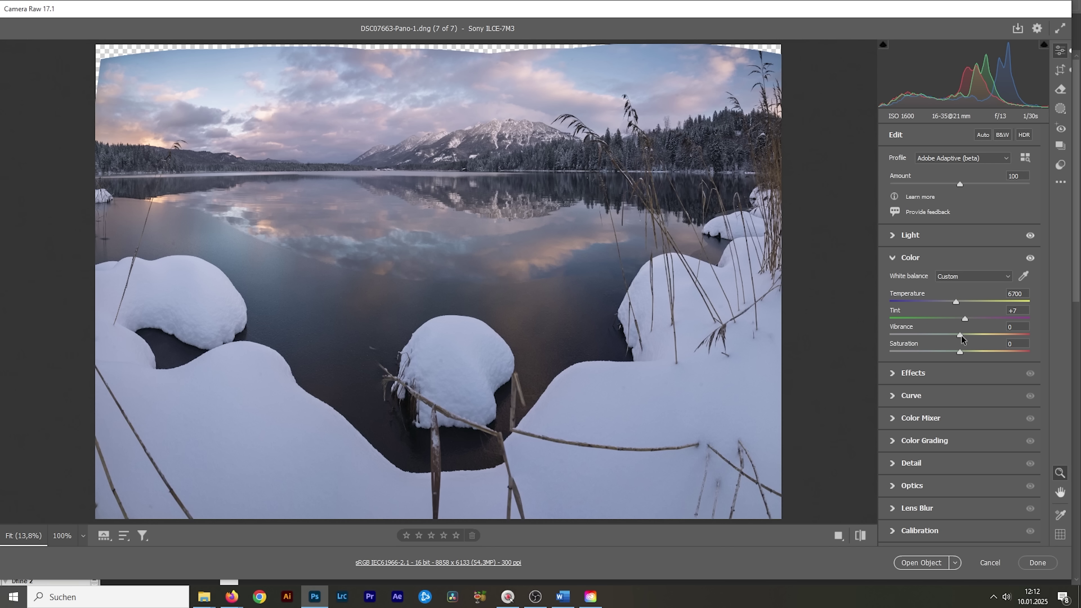
pyautogui.moveTo(962, 336); pyautogui.dragTo(972, 339)
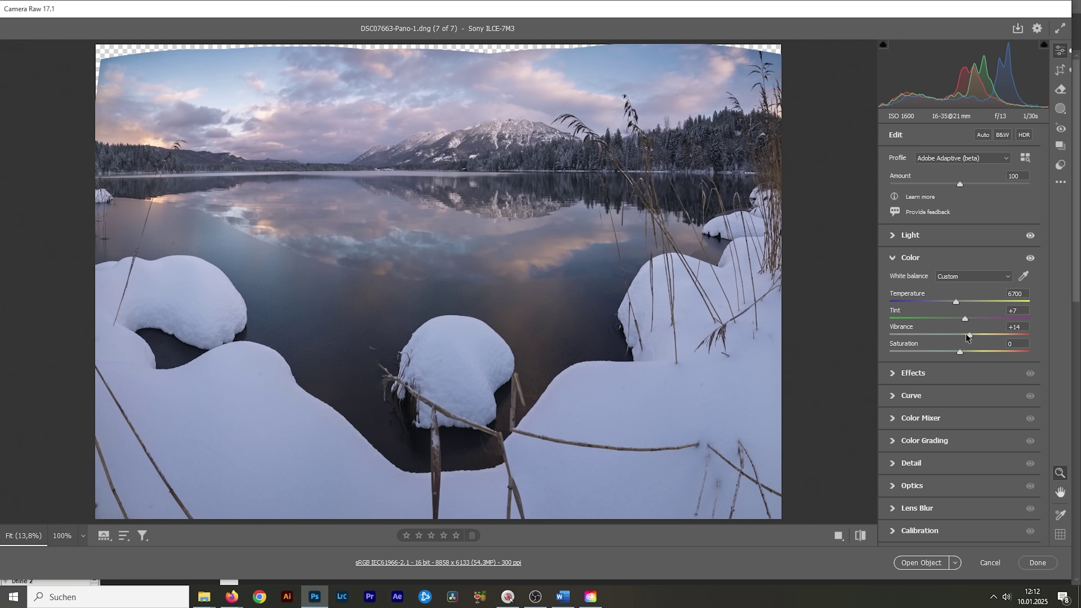
# - Add Texture +5, Clarity +3 and Dehaze +4 in the Effects panel
pyautogui.click(916, 257)
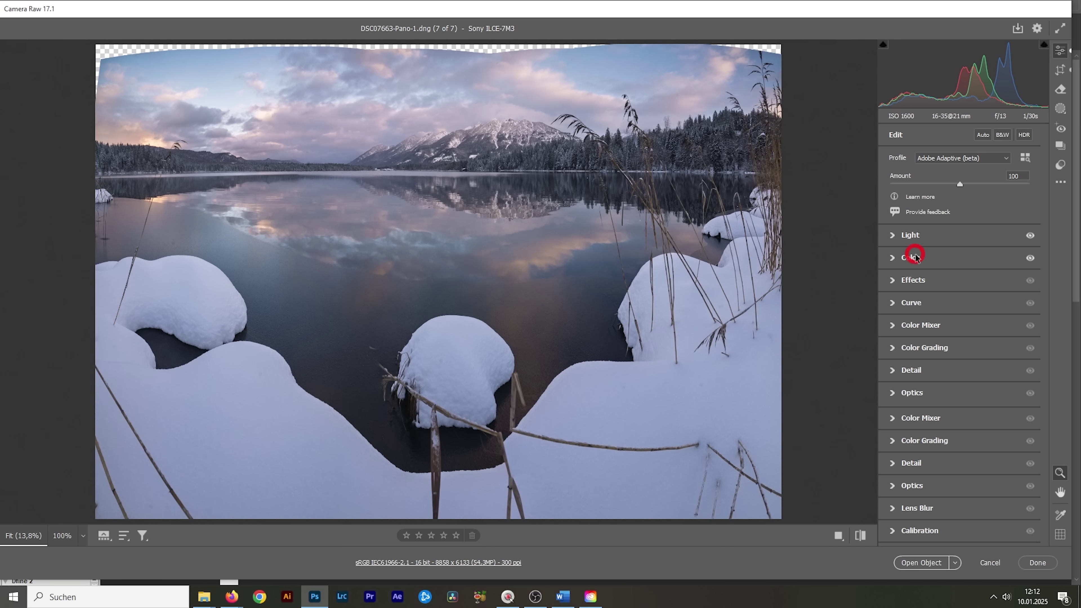
pyautogui.click(916, 281)
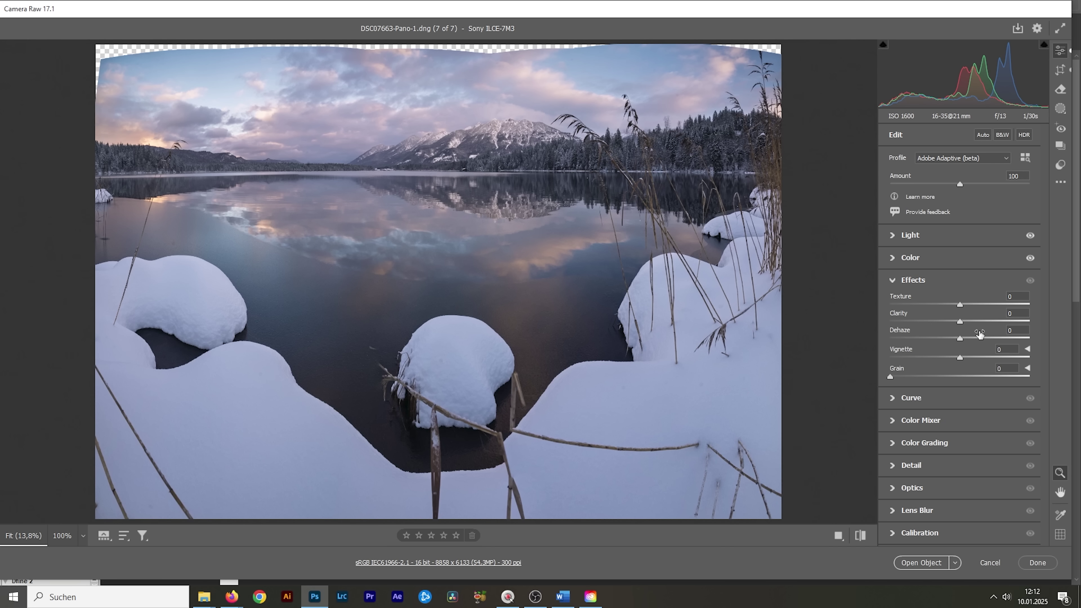
pyautogui.moveTo(963, 304); pyautogui.dragTo(965, 343)
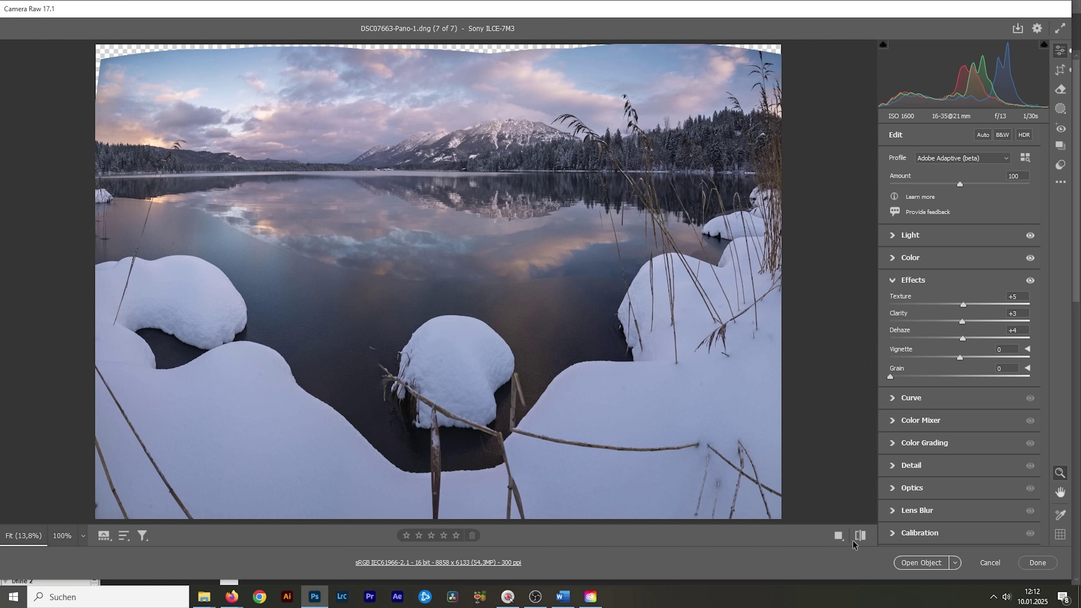
# - Compare the edited panorama against its unedited version with the before/after toggle
pyautogui.click(861, 536)
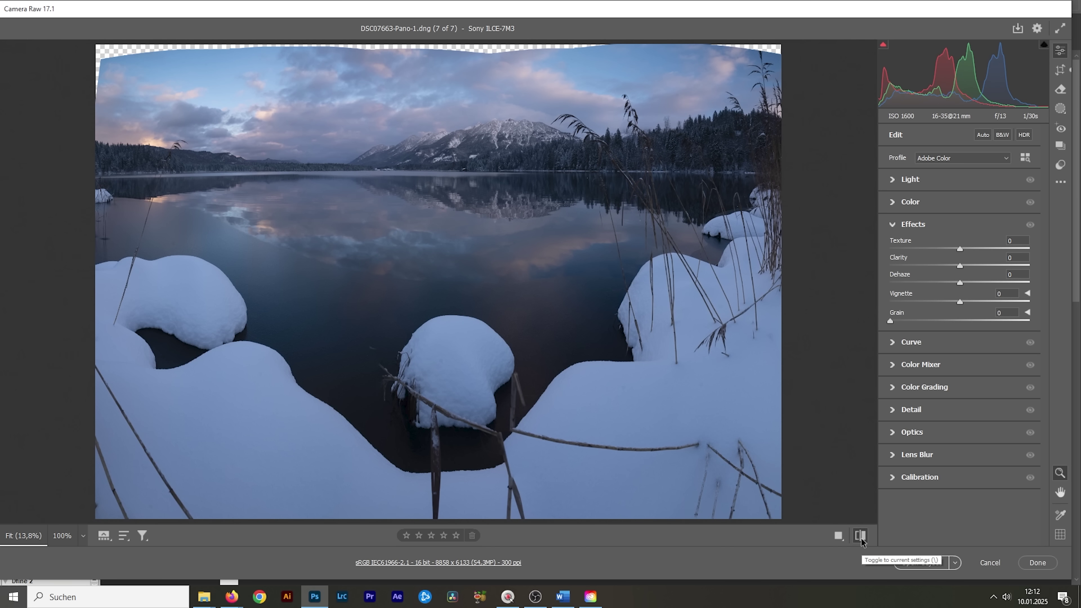
pyautogui.click(860, 537)
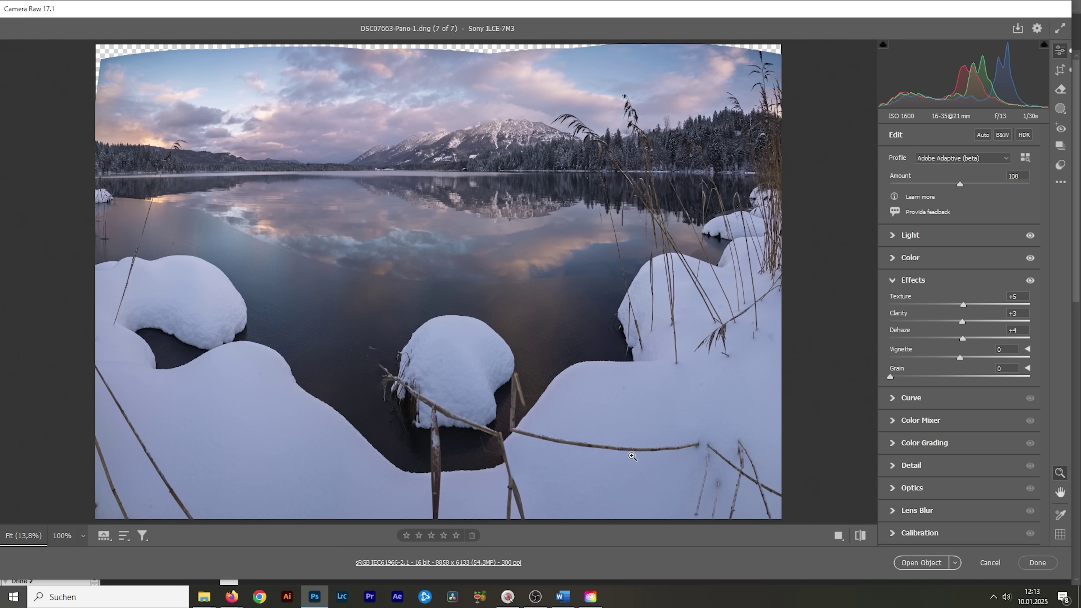
pyautogui.click(1060, 109)
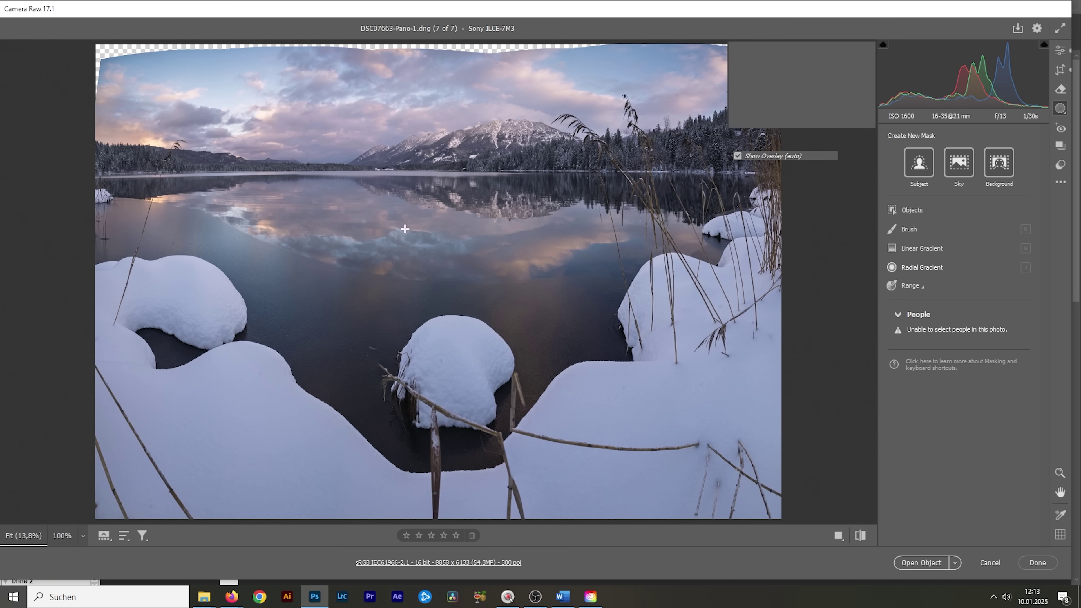
# - Draw a radial gradient mask over the lake reflection with Clarity +22, then begin a Color Range mask
pyautogui.press('j')
pyautogui.moveTo(406, 228); pyautogui.dragTo(439, 217)
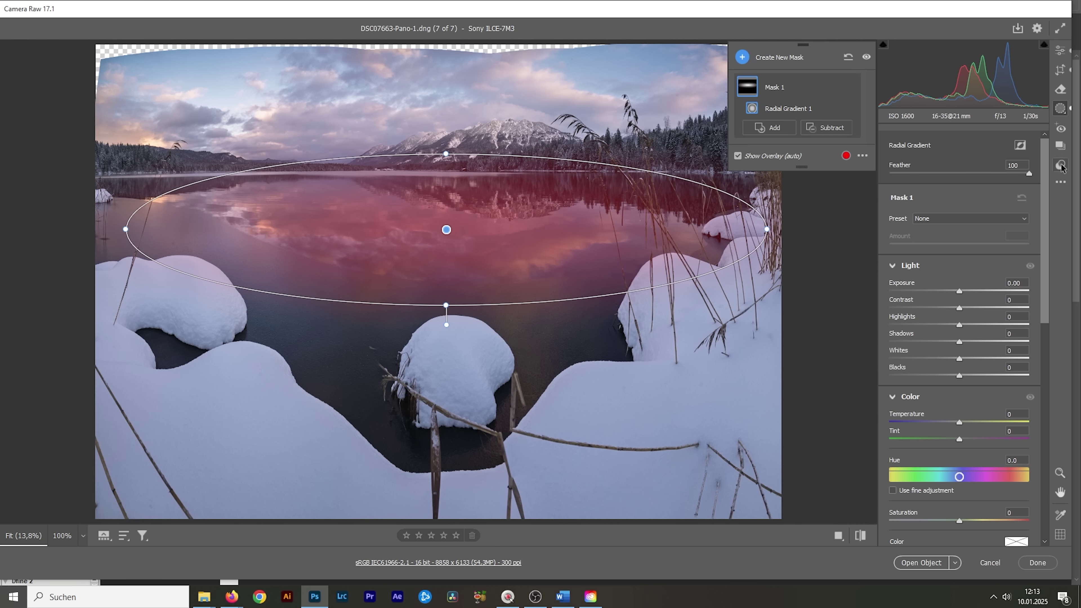
pyautogui.scroll(-5, 997, 404)
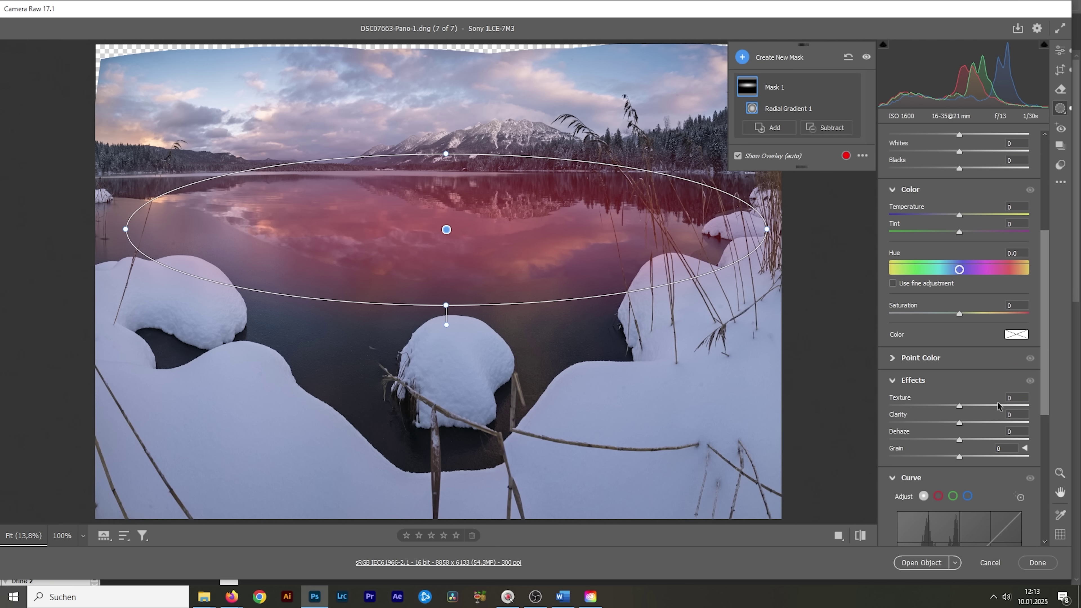
pyautogui.moveTo(963, 418); pyautogui.dragTo(977, 419)
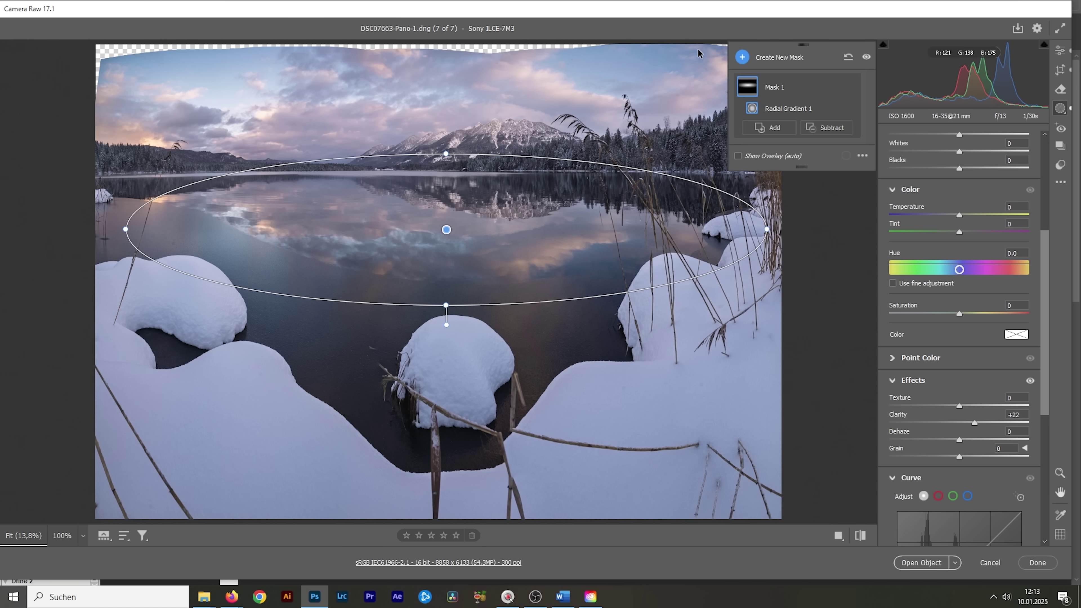
pyautogui.click(742, 56)
pyautogui.click(795, 172)
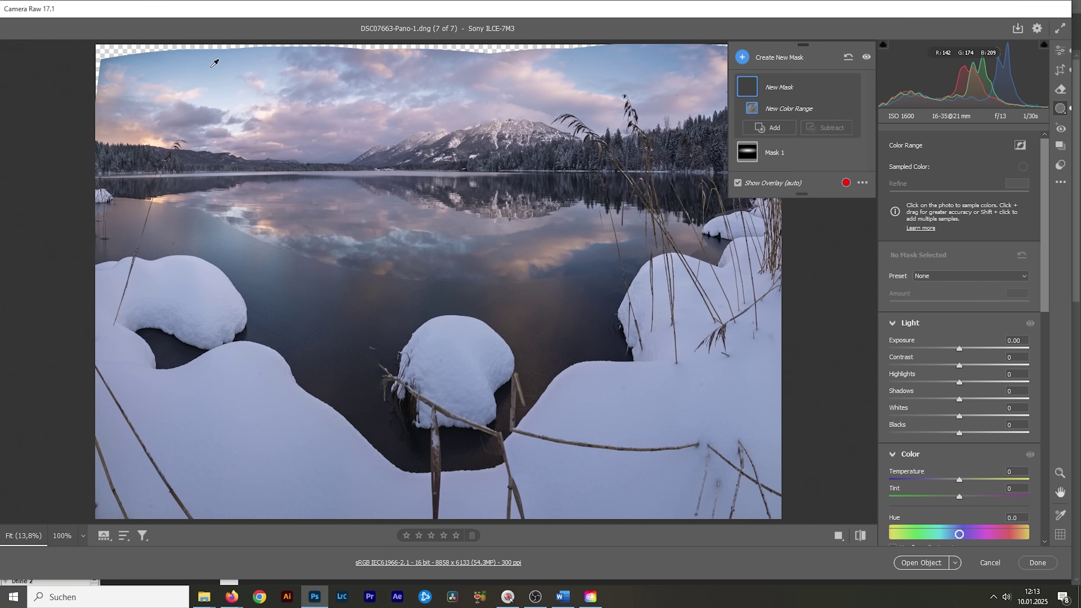
# - Mask the sky by sampled colour, subtract a linear gradient below the horizon, and set Exposure -0.30
pyautogui.click(224, 63)
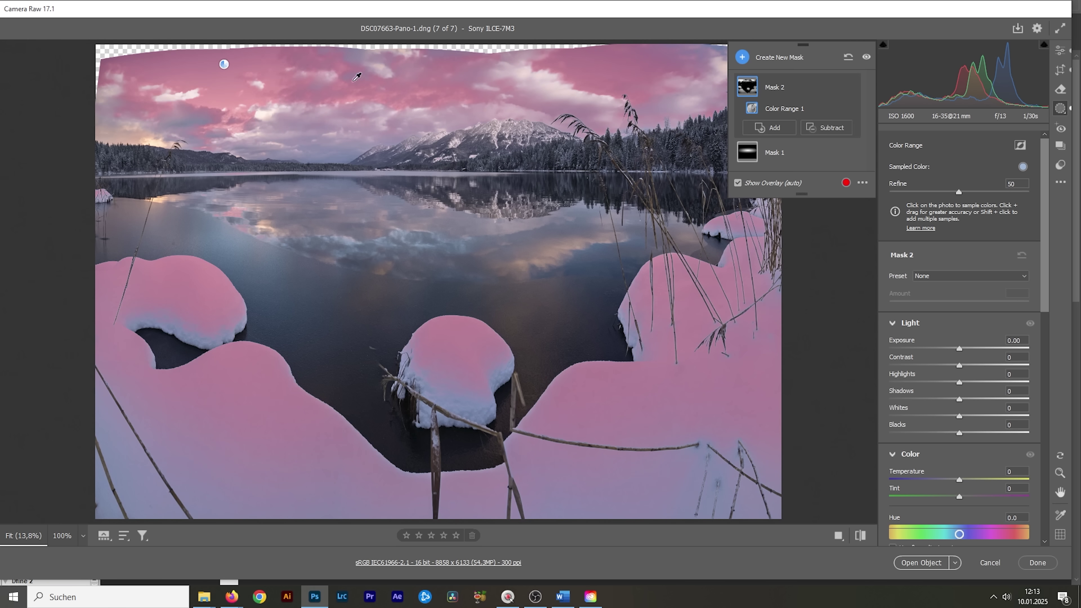
pyautogui.click(830, 132)
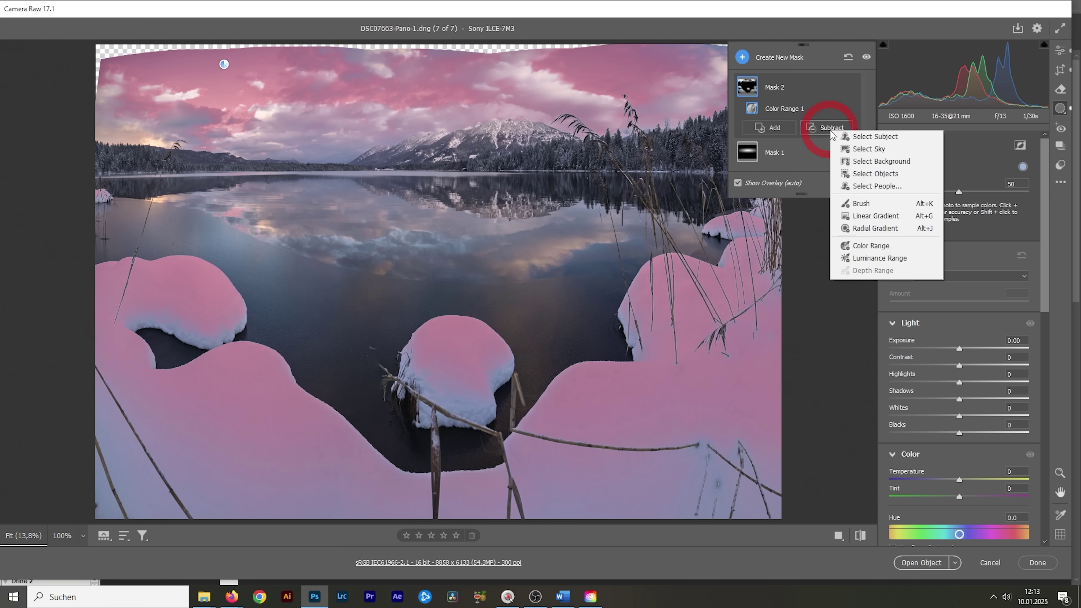
pyautogui.click(856, 215)
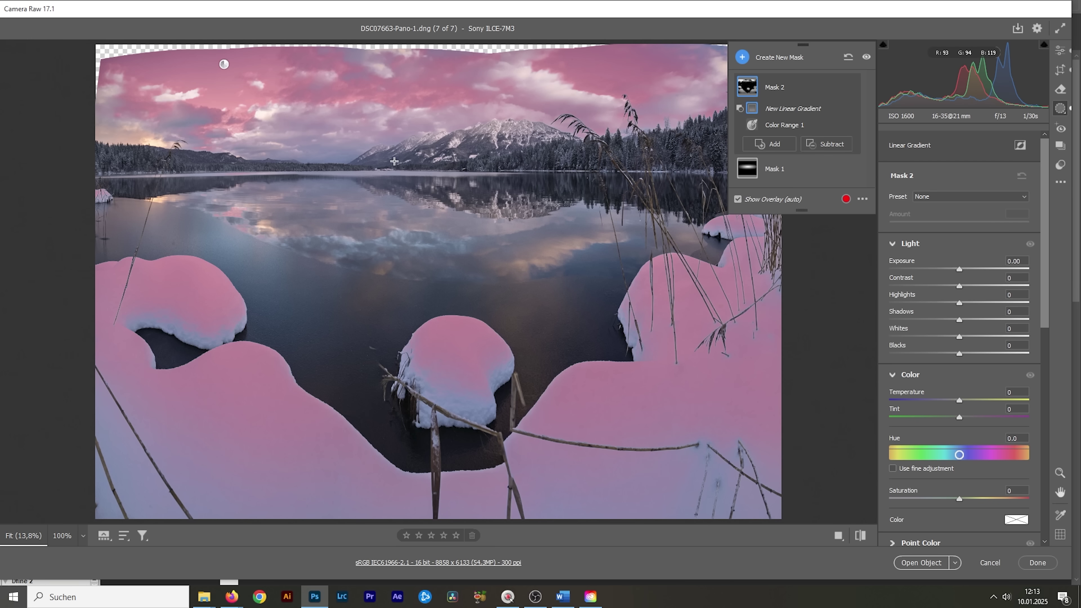
pyautogui.moveTo(394, 160); pyautogui.dragTo(385, 42)
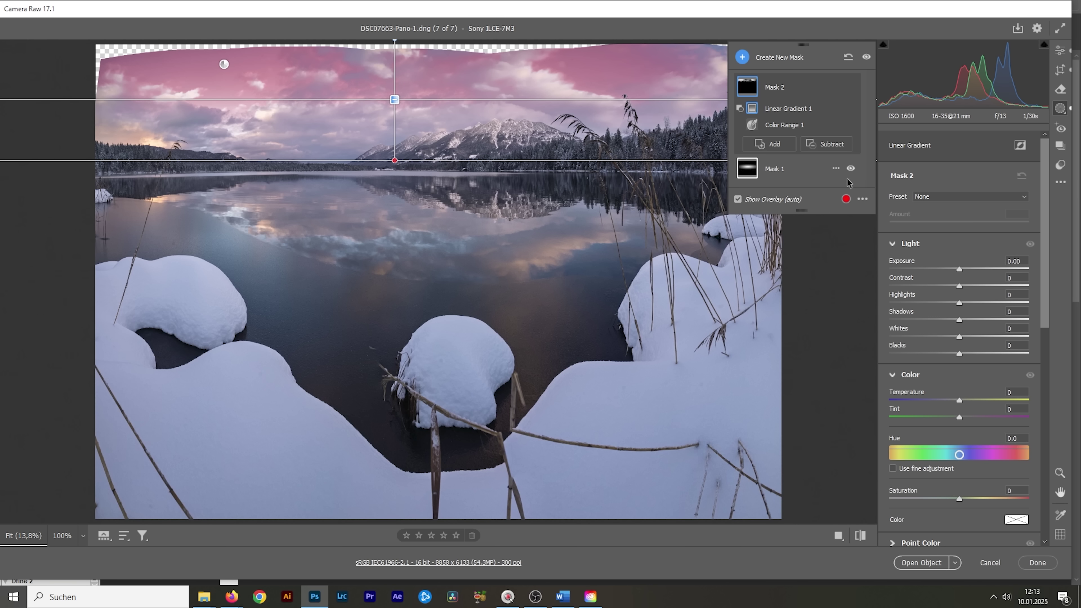
pyautogui.moveTo(959, 268); pyautogui.dragTo(952, 273)
pyautogui.moveTo(394, 42); pyautogui.dragTo(398, 69)
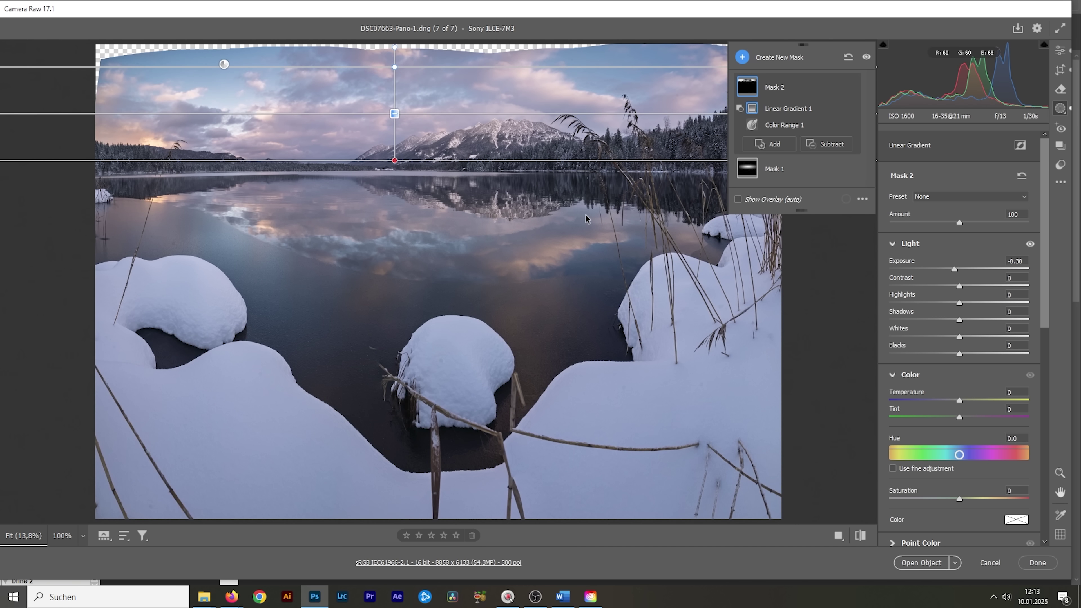
pyautogui.click(1060, 50)
# - In Color Mixer HSL Saturation, set Blues +12, Purples +26 and Magentas +18
pyautogui.click(889, 281)
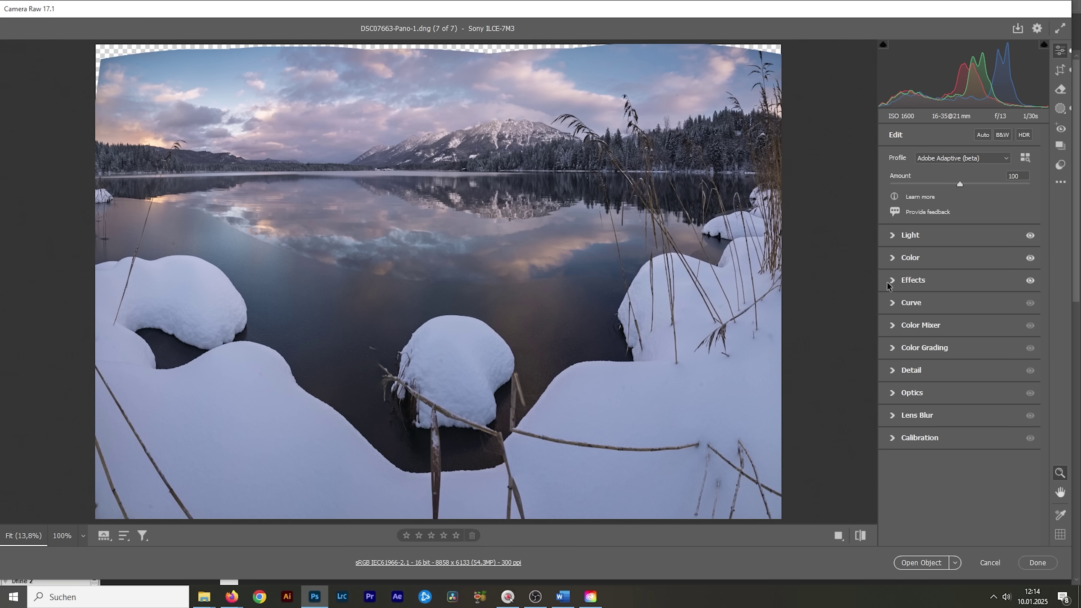
pyautogui.click(910, 327)
pyautogui.scroll(-3, 1033, 232)
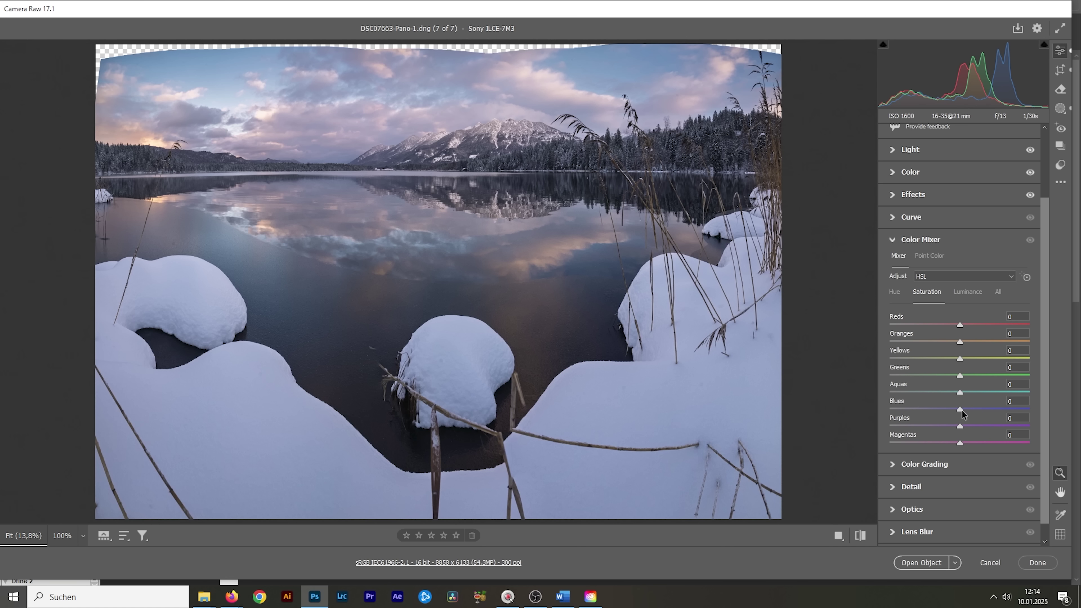
pyautogui.moveTo(962, 410); pyautogui.dragTo(978, 427)
pyautogui.click(969, 444)
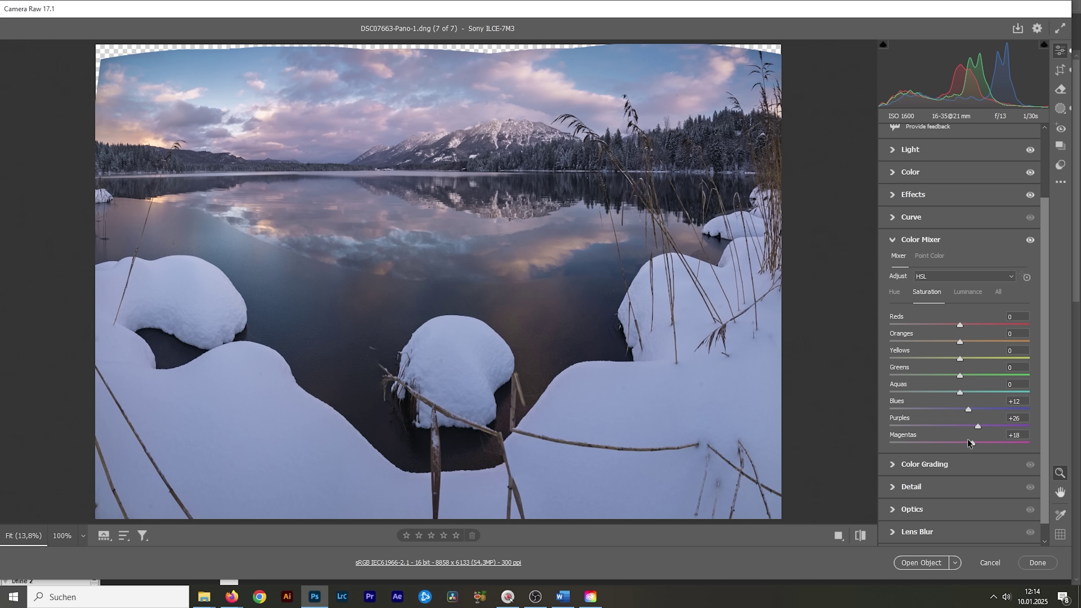
pyautogui.click(942, 244)
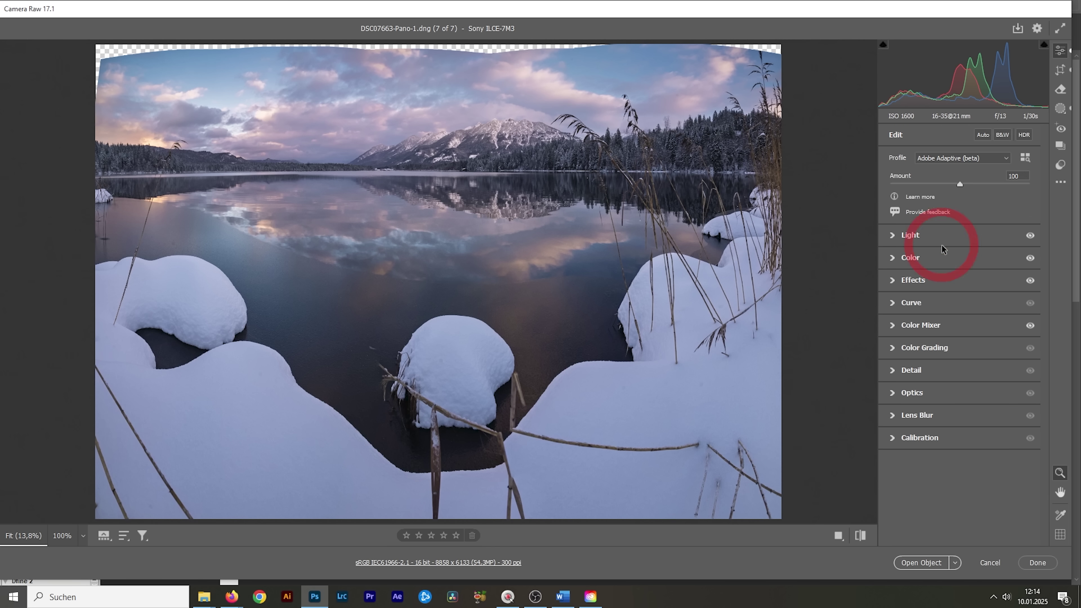
pyautogui.click(938, 351)
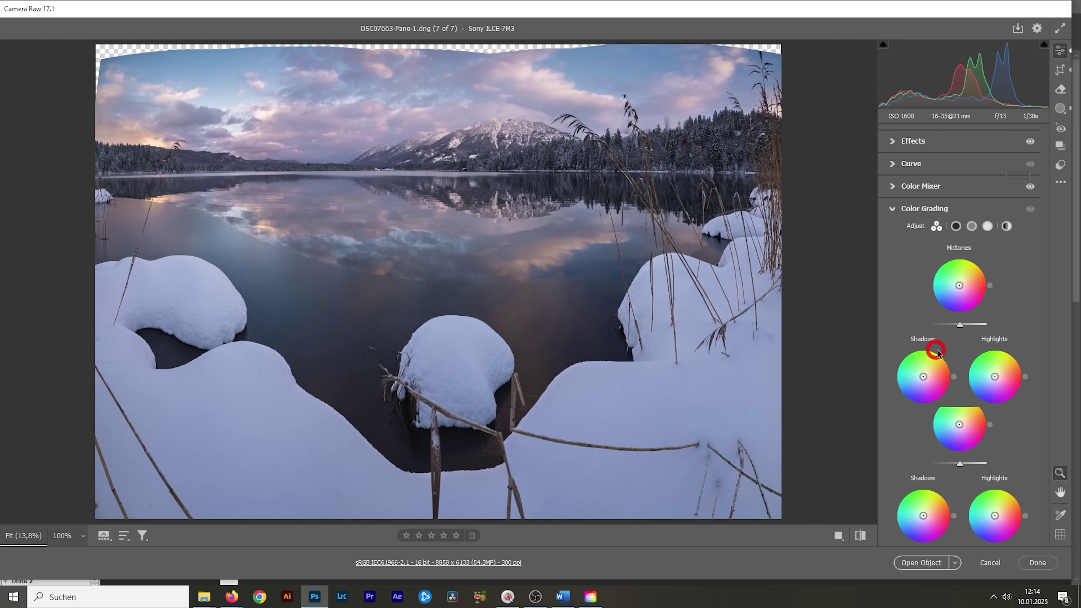
# - Tint the highlights warm orange with hue 25 and saturation 6
pyautogui.click(987, 227)
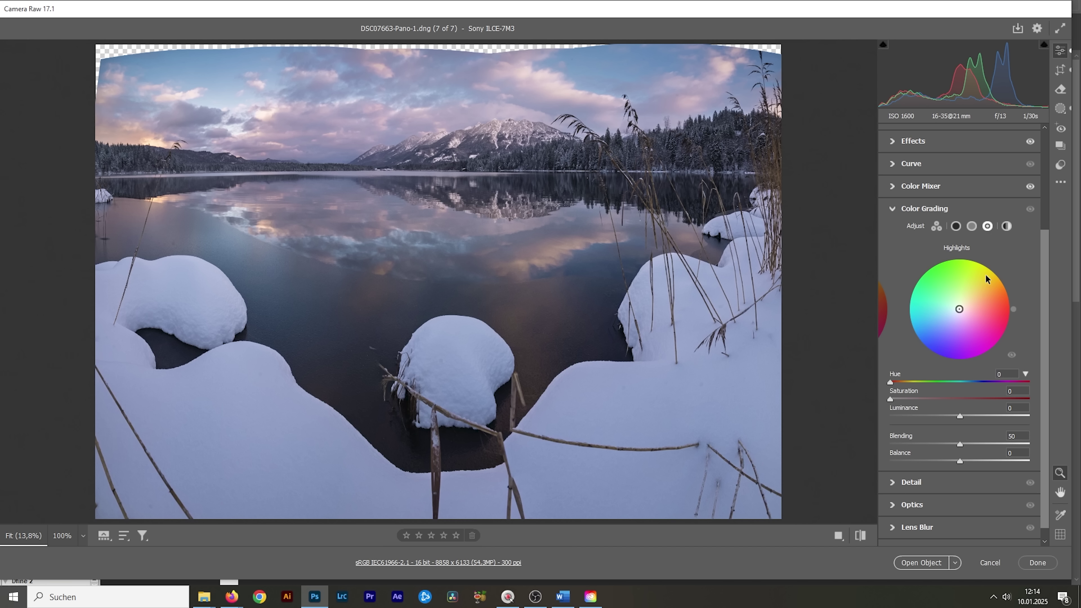
pyautogui.moveTo(891, 383); pyautogui.dragTo(900, 383)
pyautogui.moveTo(891, 400); pyautogui.dragTo(898, 404)
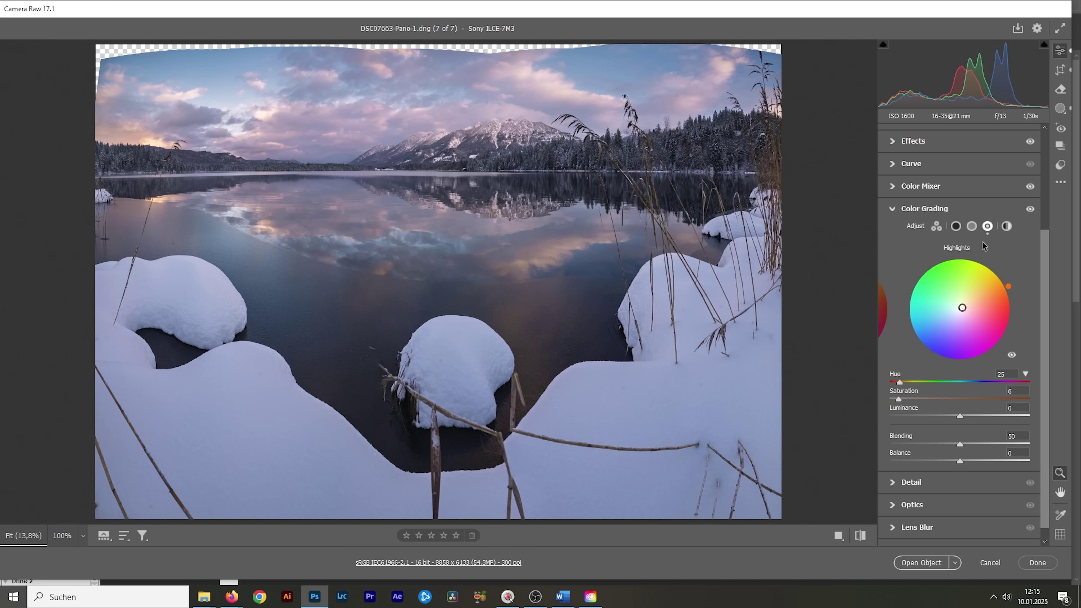
# - Tint the midtones at hue 151 with saturation 5 and collapse all panels
pyautogui.click(971, 227)
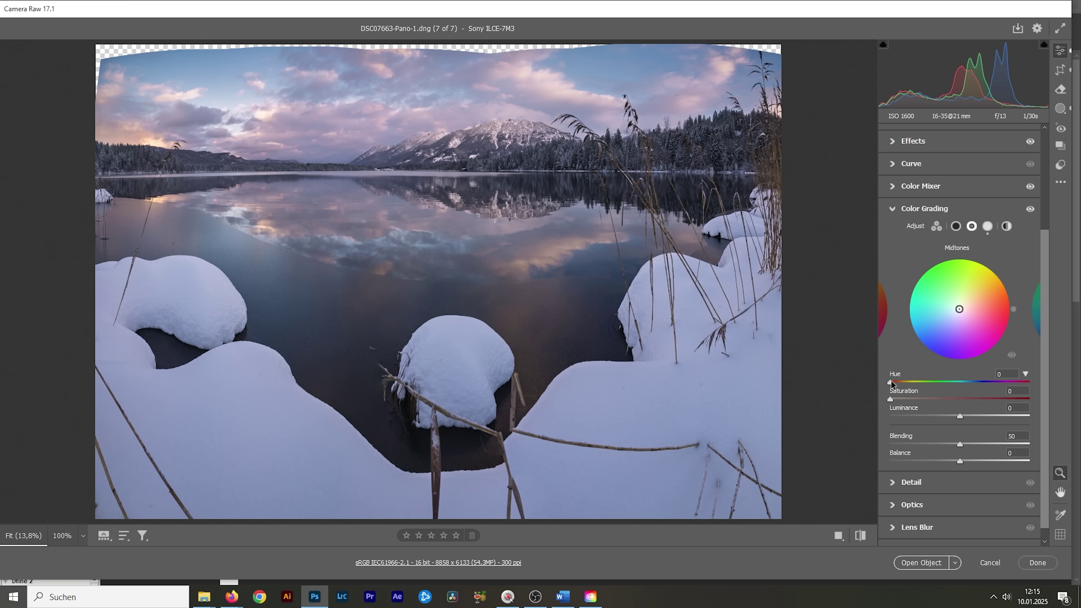
pyautogui.moveTo(891, 381)
pyautogui.mouseDown()
pyautogui.moveTo(975, 389)
pyautogui.moveTo(968, 382)
pyautogui.mouseUp()
pyautogui.moveTo(891, 401); pyautogui.dragTo(900, 401)
pyautogui.press('e')
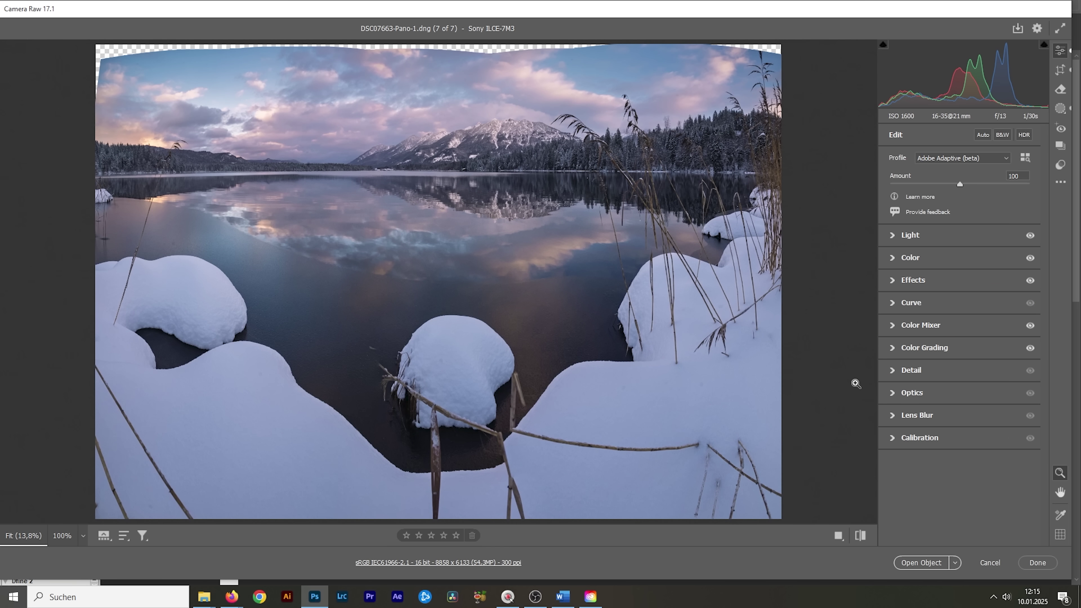
# - Set Calibration Blue Primary hue -10, saturation +39, and Red Primary hue -31
pyautogui.click(923, 437)
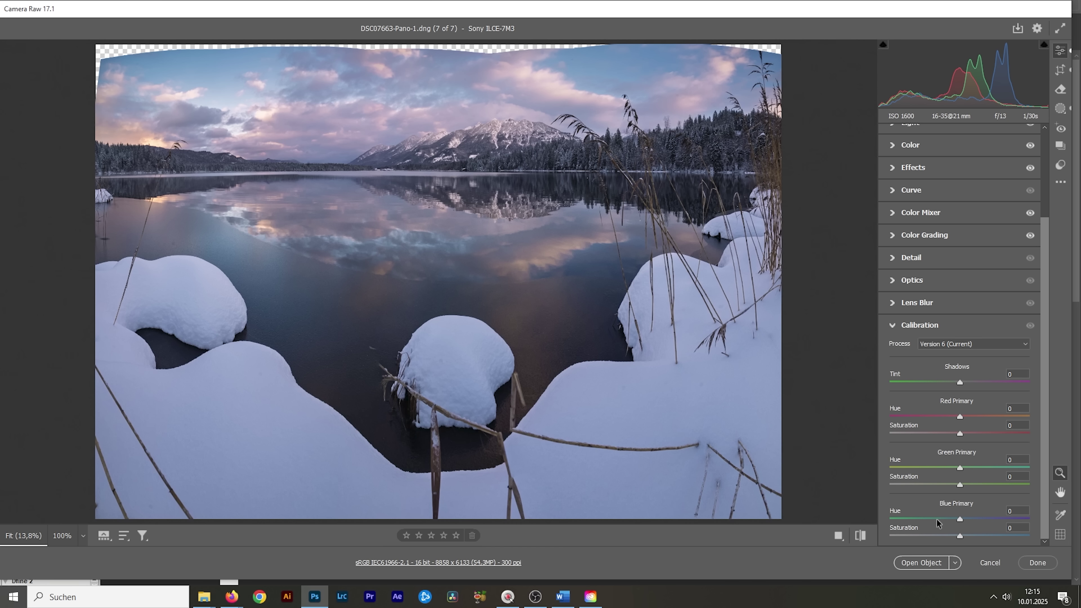
pyautogui.moveTo(960, 519); pyautogui.dragTo(951, 522)
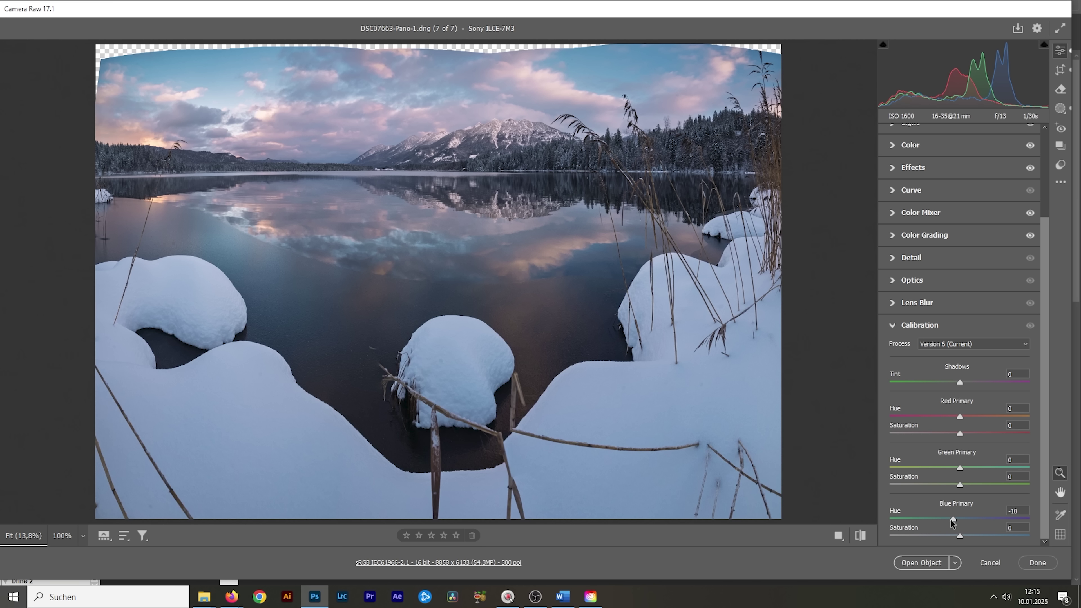
pyautogui.click(953, 522)
pyautogui.moveTo(964, 538); pyautogui.dragTo(987, 536)
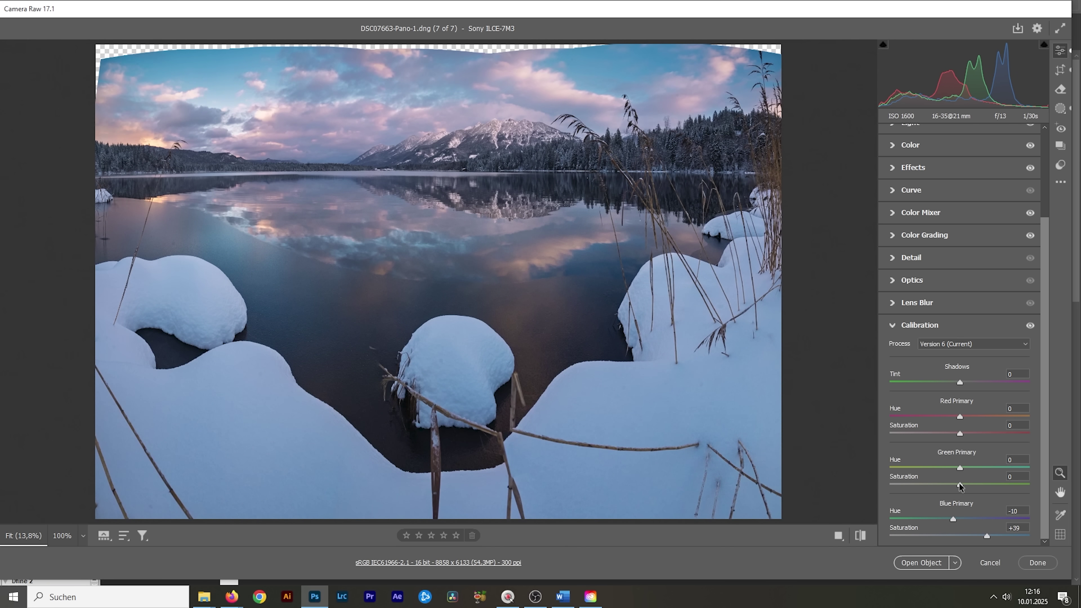
pyautogui.moveTo(961, 417)
pyautogui.mouseDown()
pyautogui.moveTo(928, 417)
pyautogui.moveTo(949, 416)
pyautogui.moveTo(965, 434)
pyautogui.mouseUp()
pyautogui.click(938, 325)
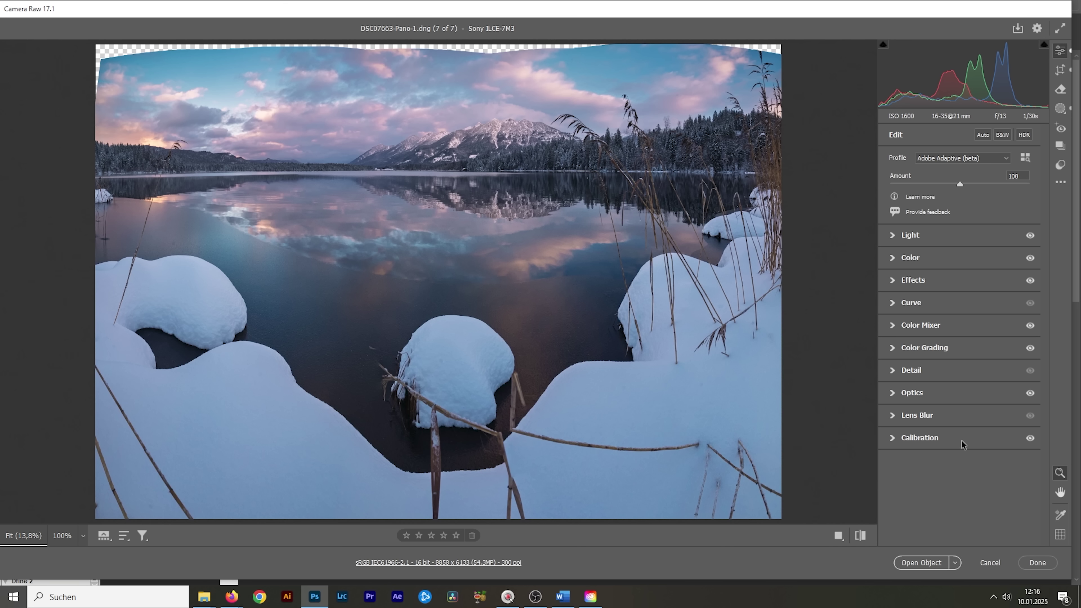
# - Set Detail sharpening to amount 100, radius 0.5, detail 100 and masking 79
pyautogui.click(927, 372)
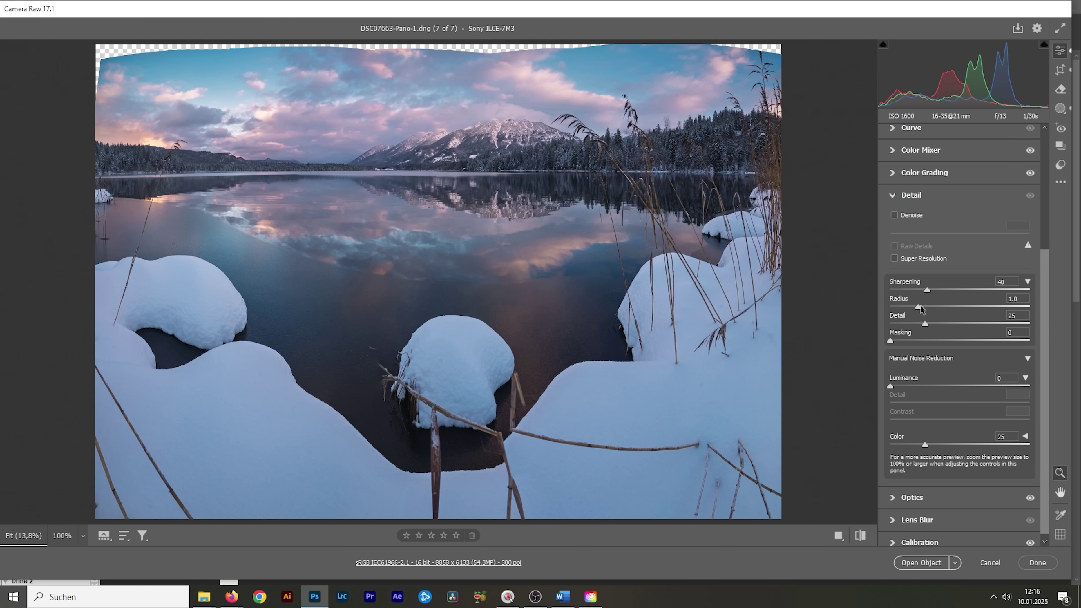
pyautogui.moveTo(920, 308); pyautogui.dragTo(760, 301)
pyautogui.moveTo(925, 324); pyautogui.dragTo(1063, 335)
pyautogui.moveTo(893, 341); pyautogui.dragTo(1001, 344)
pyautogui.moveTo(928, 289); pyautogui.dragTo(983, 290)
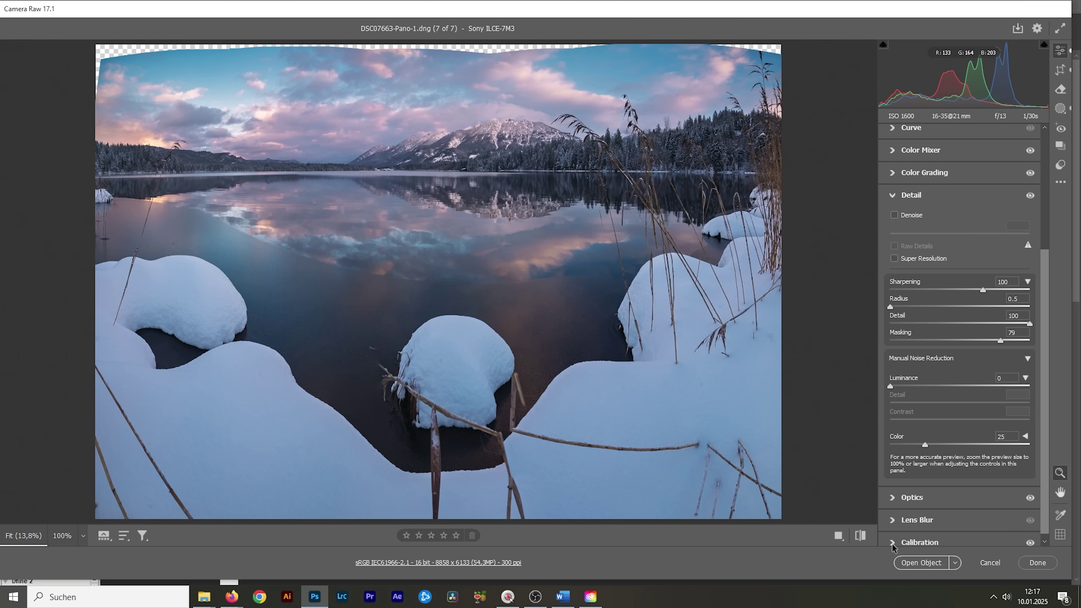
# - Duplicate the panorama layer and lasso the transparent strip along the top edge
pyautogui.click(922, 563)
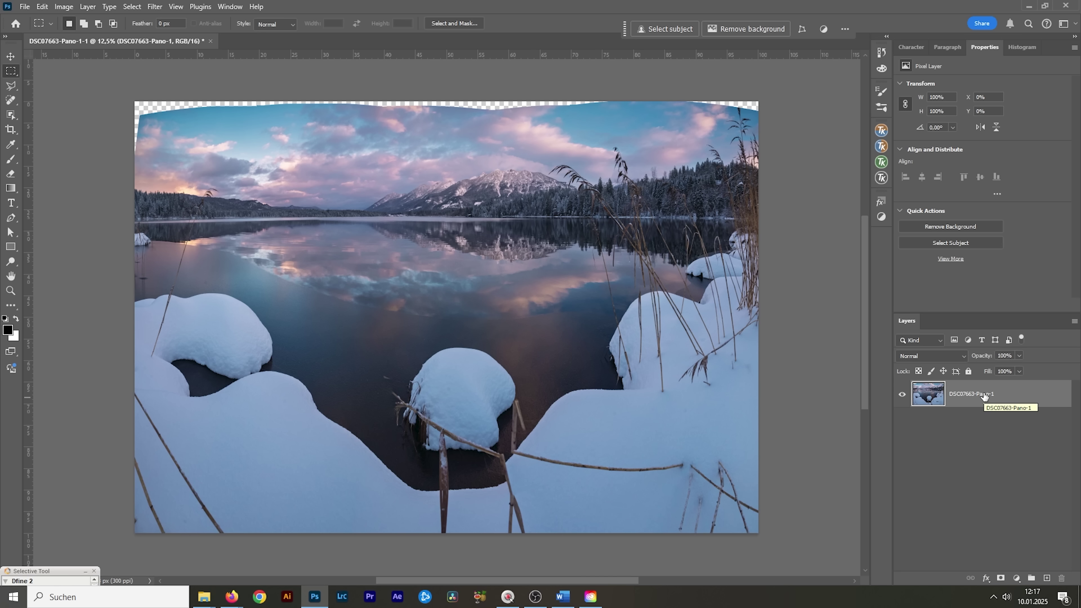
pyautogui.hotkey('ctrl', 'j')
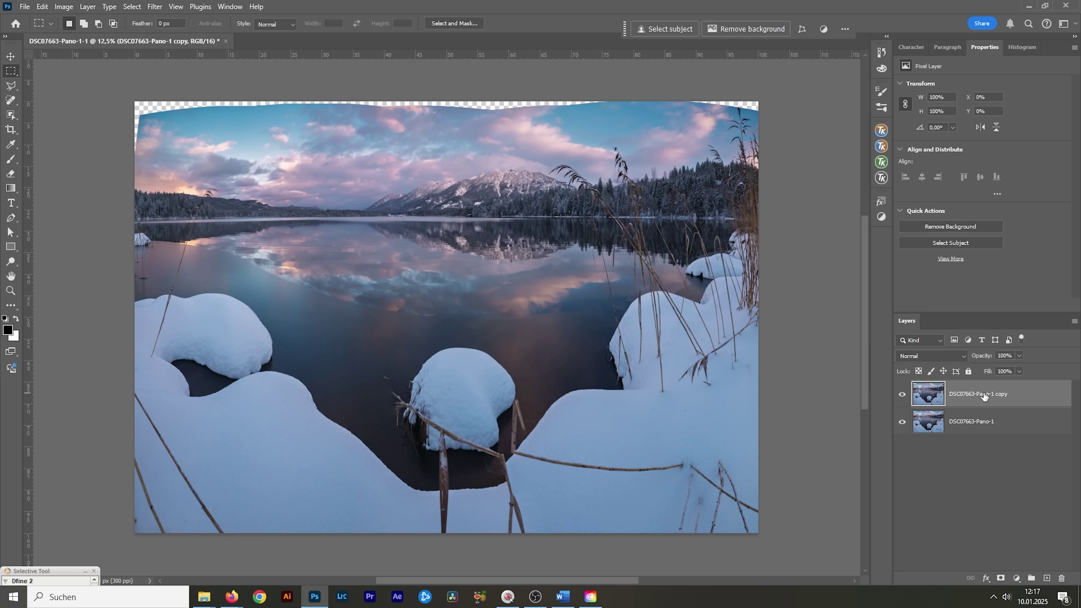
pyautogui.click(12, 84)
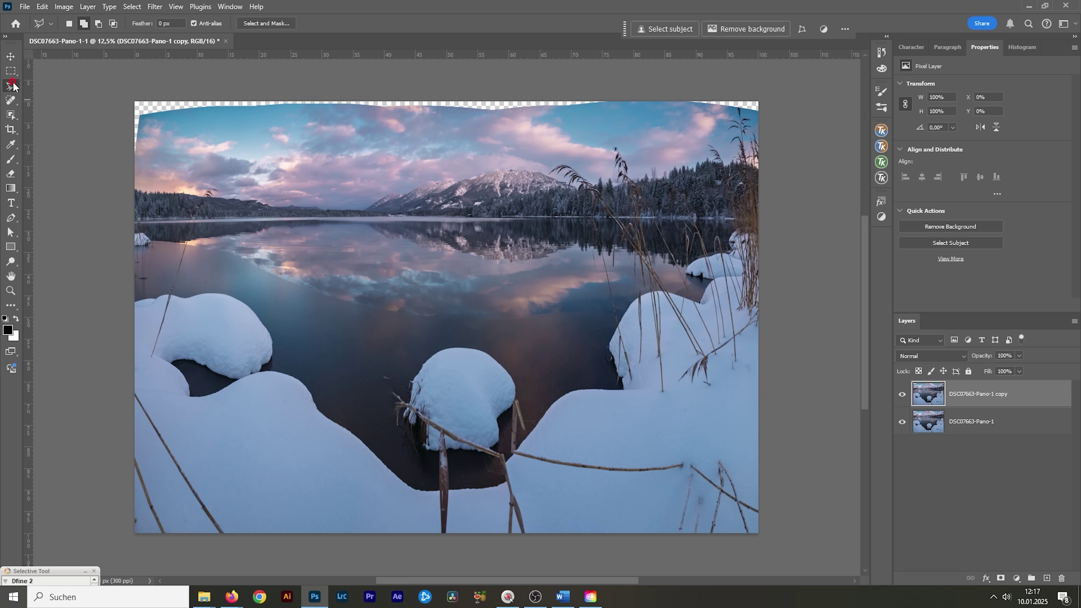
pyautogui.scroll(5, 78, 93)
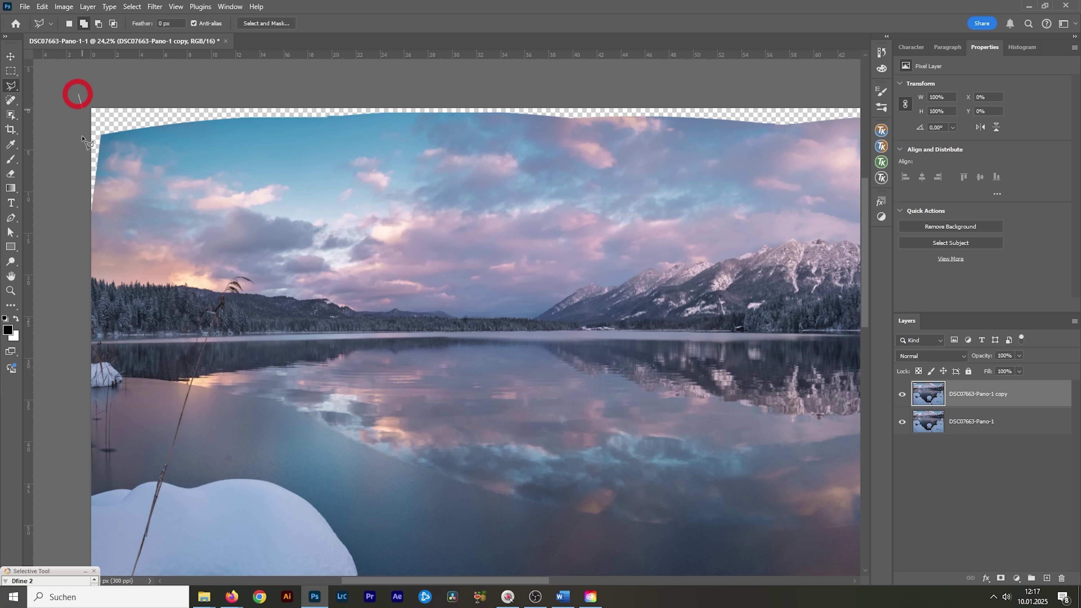
pyautogui.moveTo(82, 137)
pyautogui.mouseDown()
pyautogui.moveTo(83, 222)
pyautogui.moveTo(106, 137)
pyautogui.moveTo(241, 119)
pyautogui.moveTo(857, 122)
pyautogui.mouseUp()
# - Fill the selected top gap using Content-Aware fill
pyautogui.scroll(-4, 328, 181)
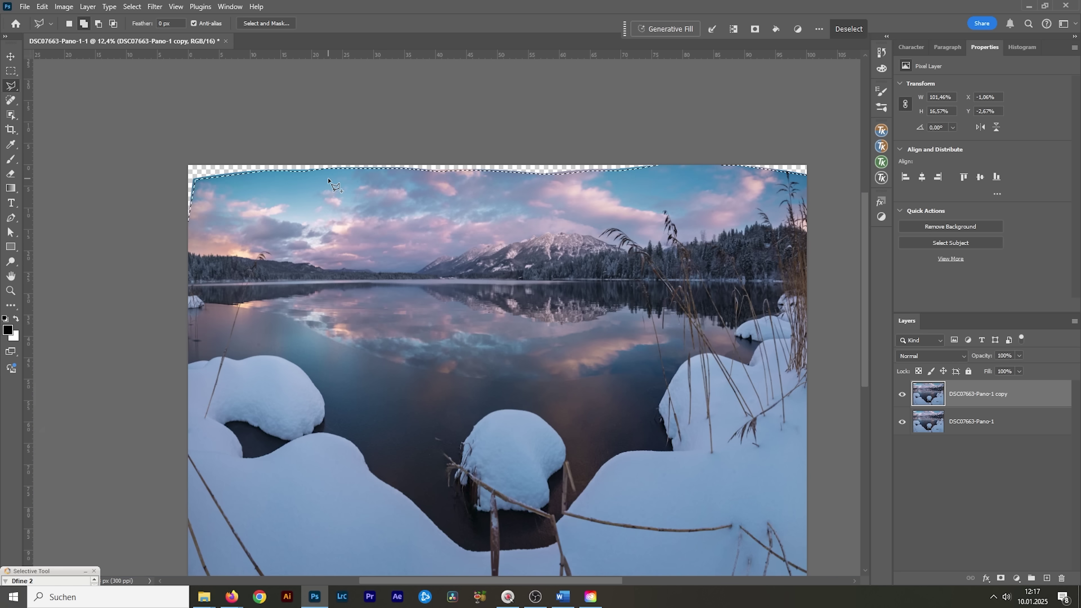
pyautogui.scroll(2, 591, 176)
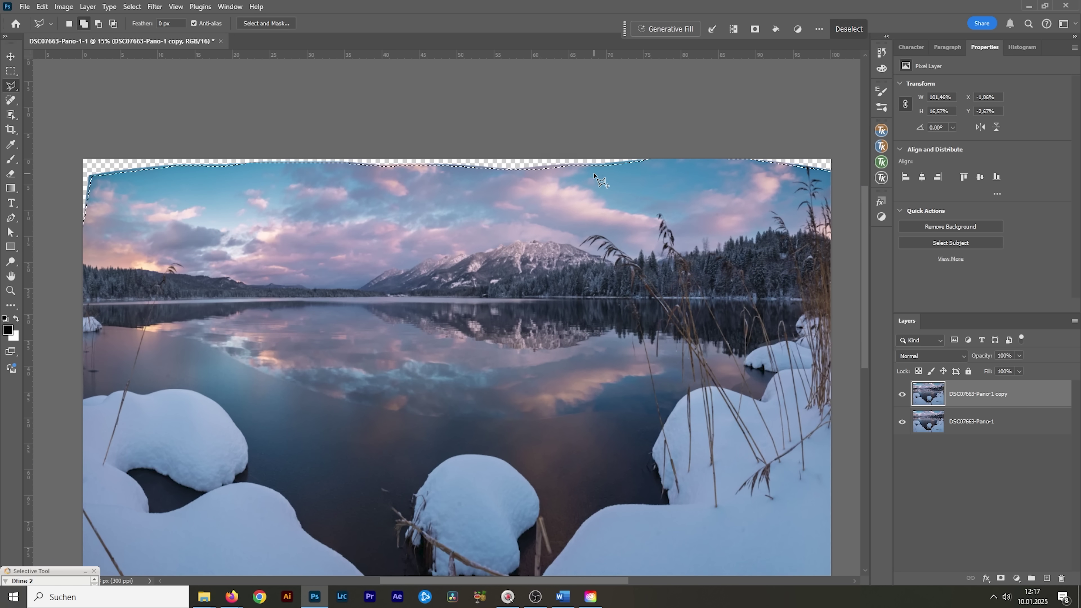
pyautogui.hotkey('shift', 'F5')
pyautogui.click(544, 153)
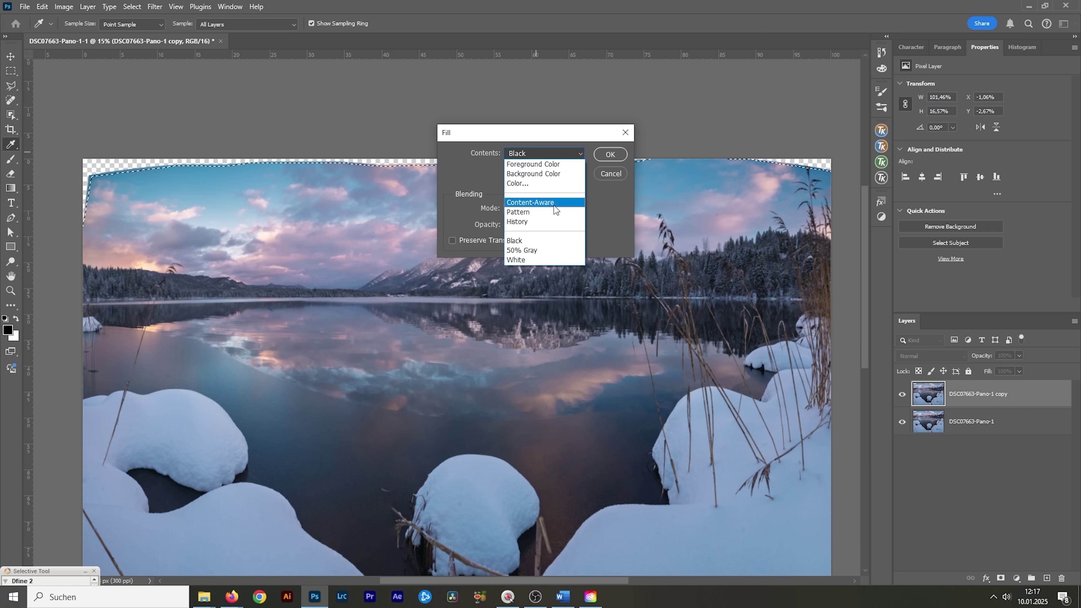
pyautogui.click(553, 203)
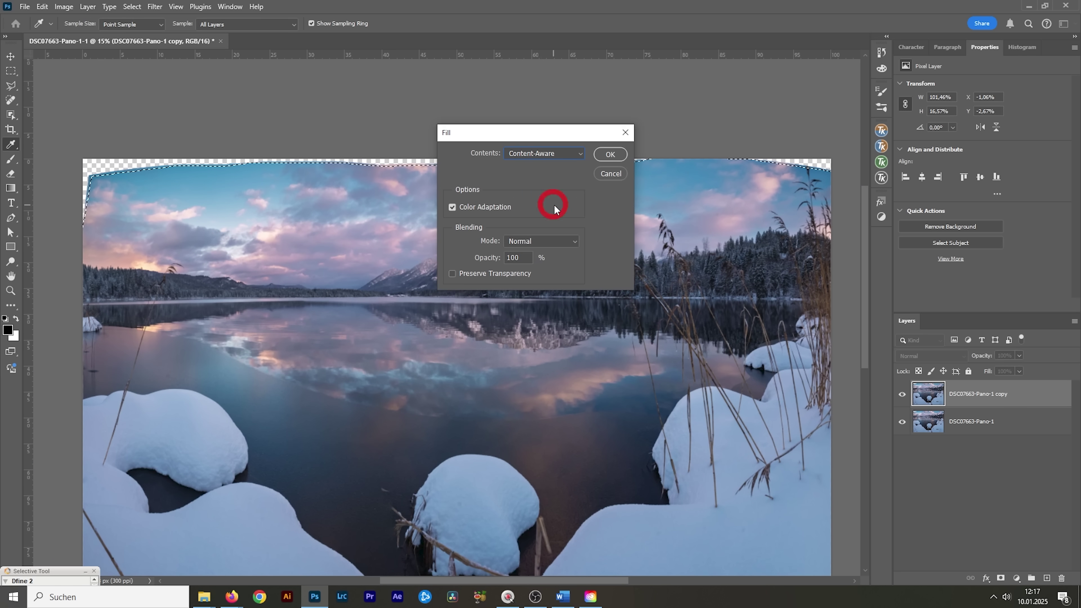
pyautogui.click(610, 155)
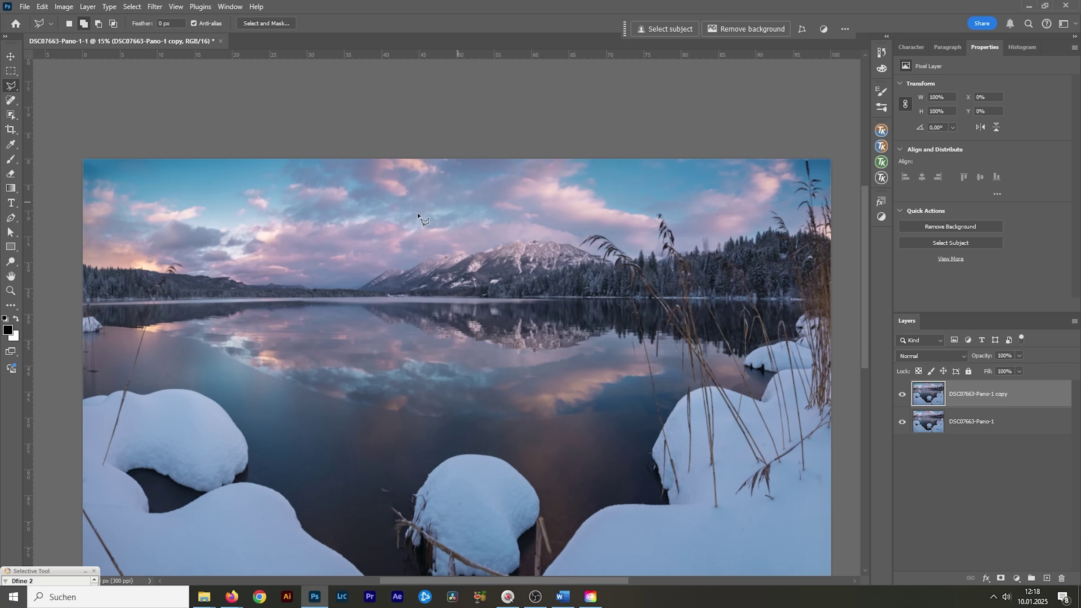
# - Switch to the Clone Stamp tool from the healing brush group
pyautogui.scroll(-2, 419, 230)
pyautogui.scroll(4, 123, 124)
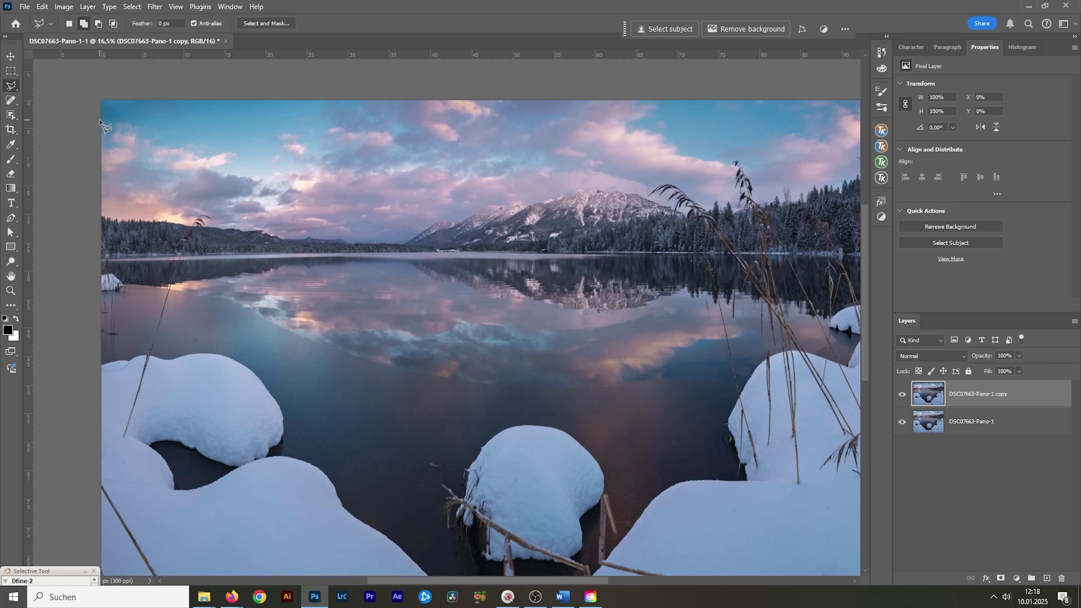
pyautogui.scroll(-4, 230, 204)
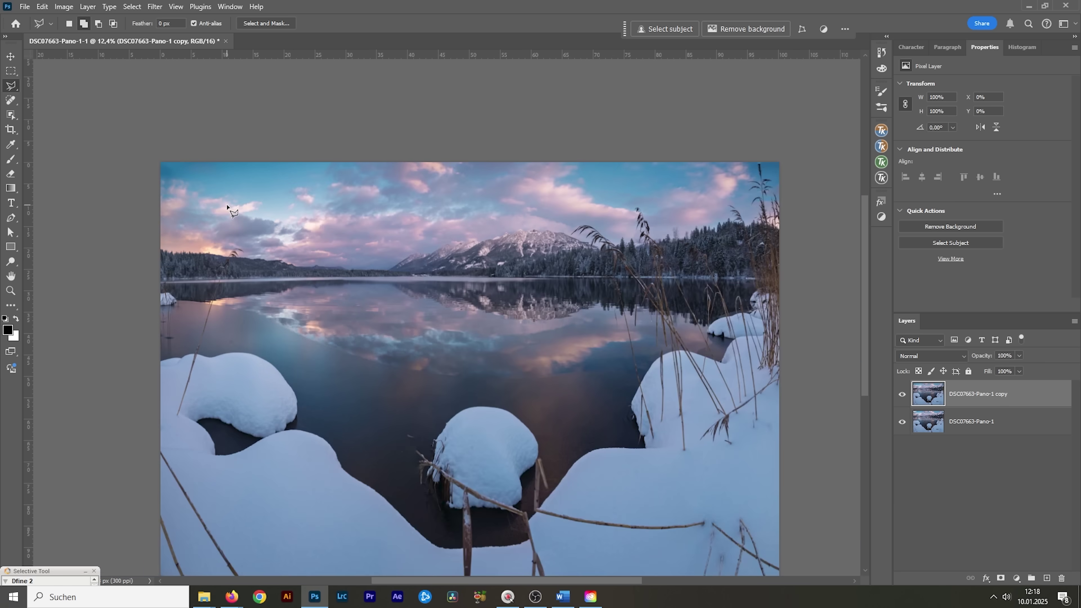
pyautogui.scroll(-1, 553, 226)
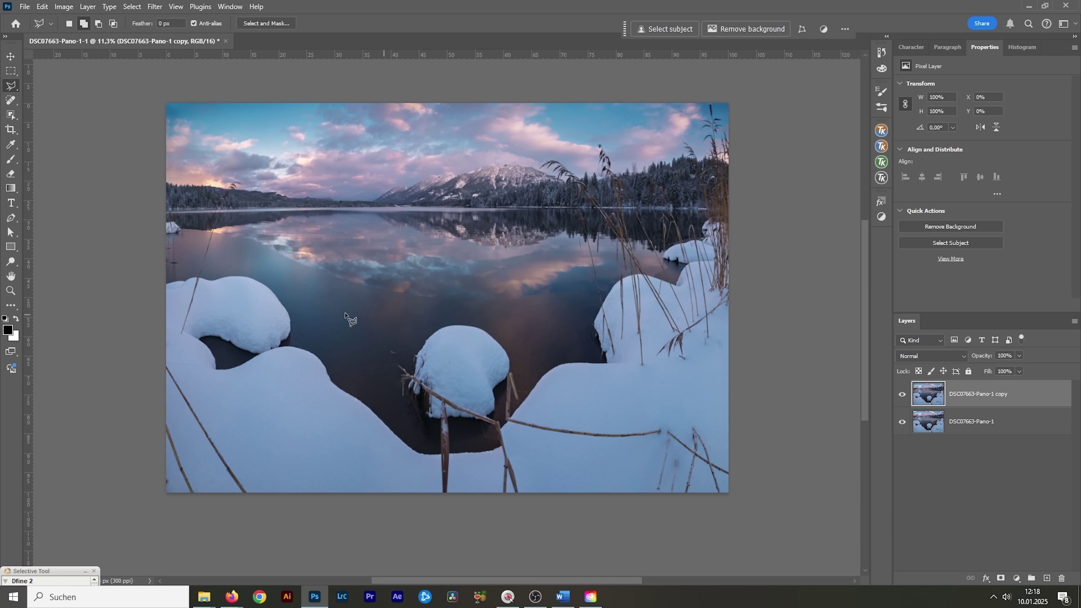
pyautogui.click(12, 99)
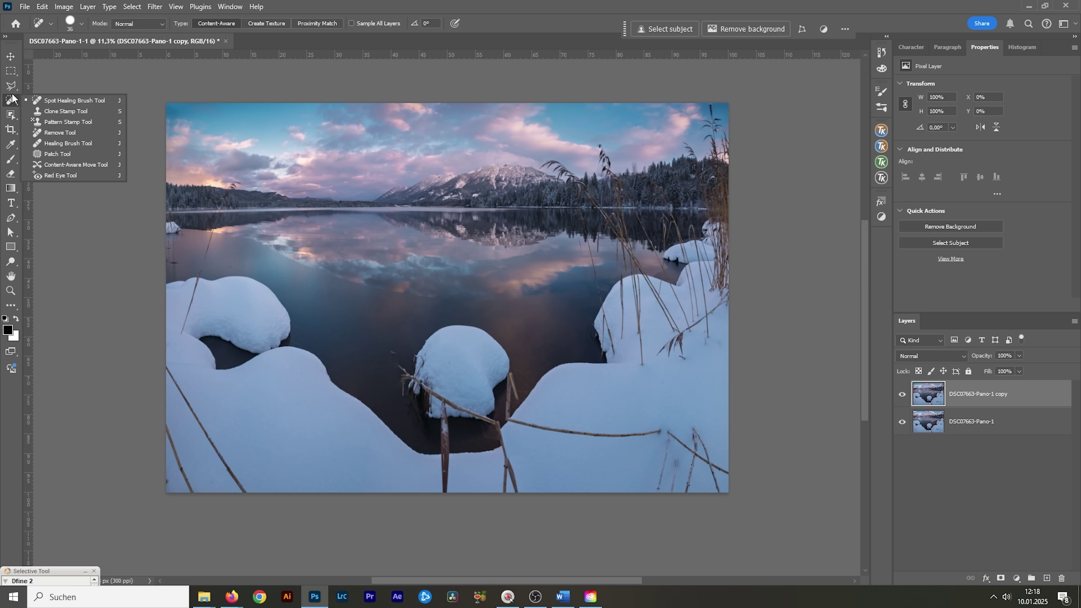
pyautogui.click(66, 96)
pyautogui.scroll(4, 208, 362)
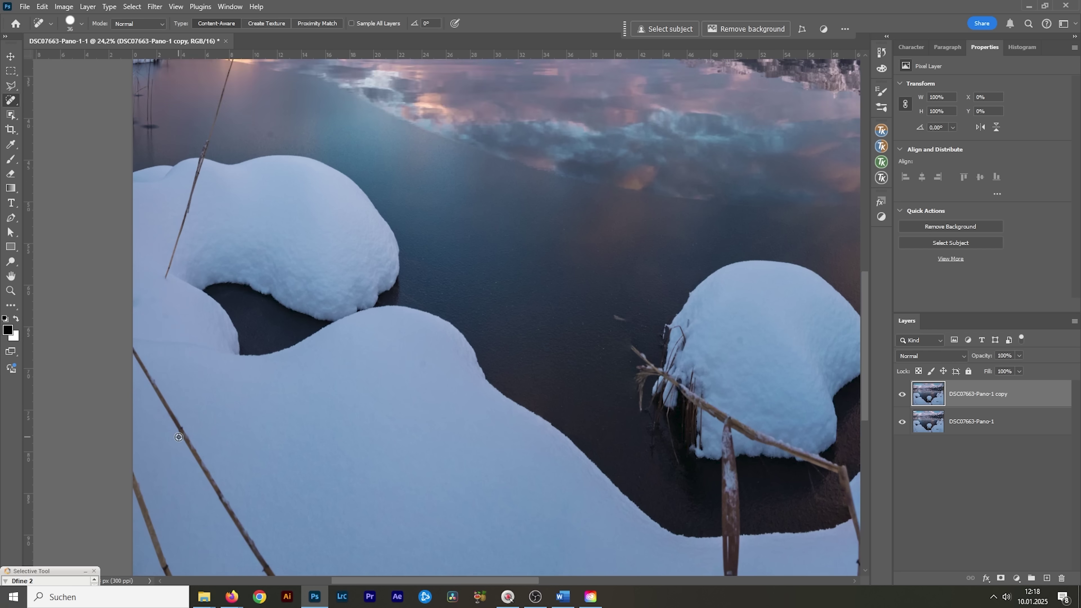
pyautogui.scroll(-3, 208, 362)
pyautogui.click(11, 101)
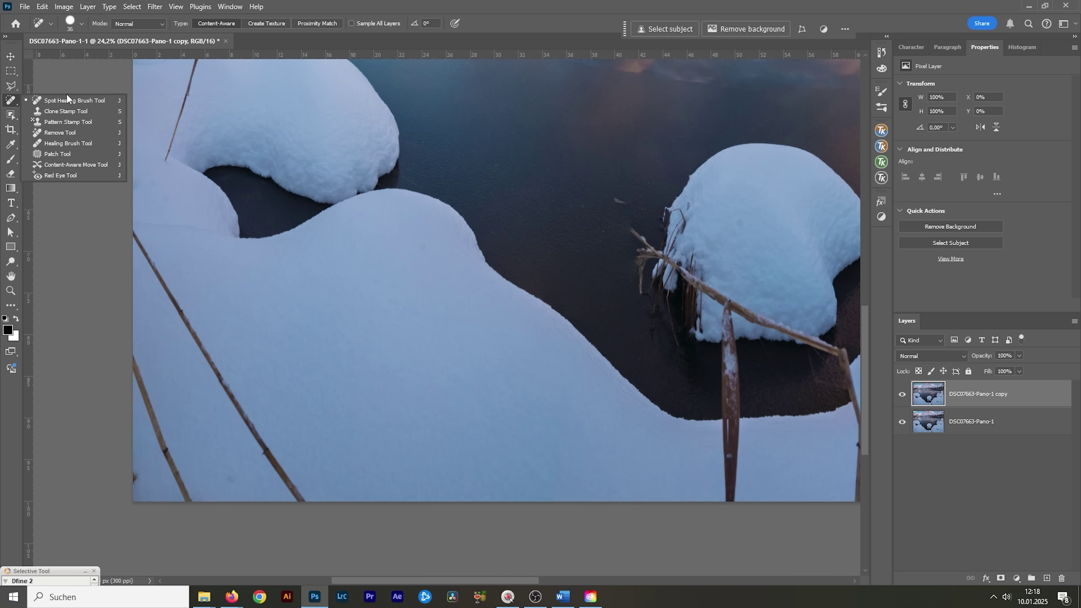
pyautogui.click(76, 110)
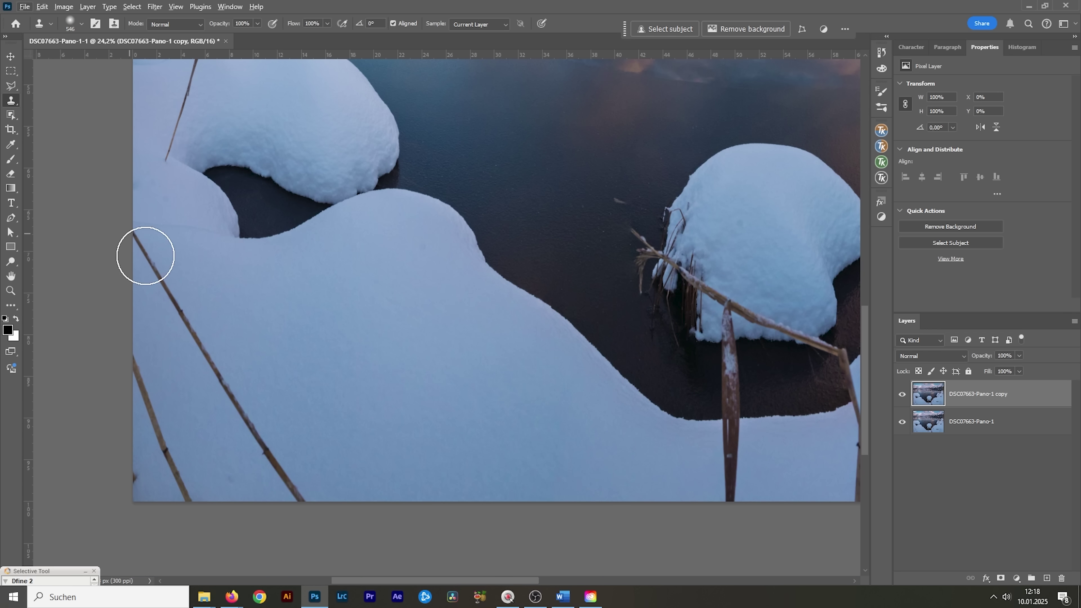
# - Size the brush, sample clean snow, and clone out the reed tip near the bottom edge
pyautogui.moveTo(350, 491); pyautogui.dragTo(358, 489)
pyautogui.keyDown('alt'); pyautogui.click(343, 499); pyautogui.keyUp('alt')
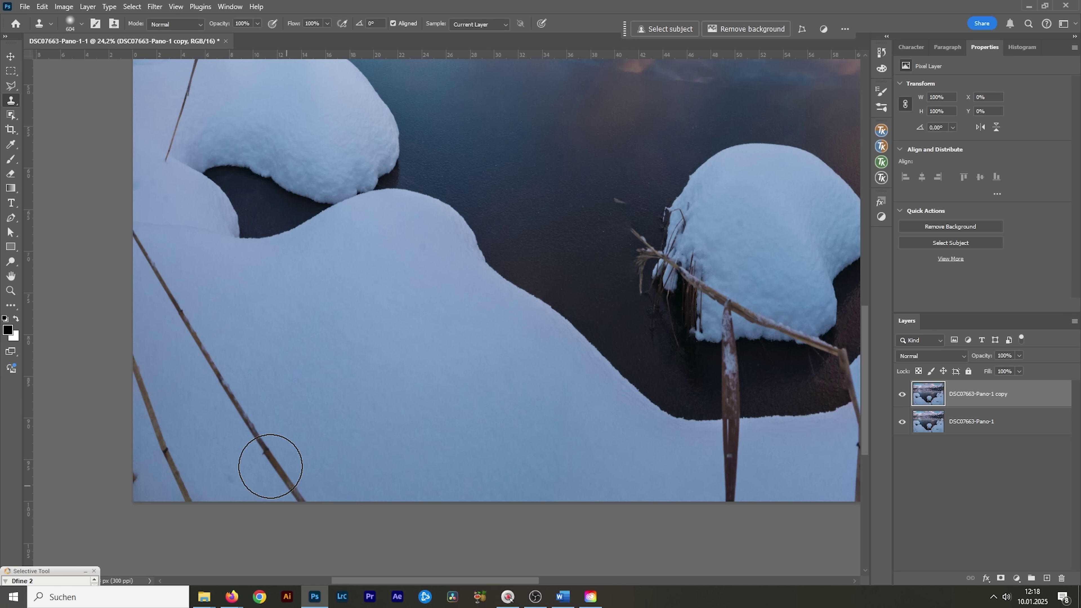
pyautogui.moveTo(342, 498)
pyautogui.mouseDown()
pyautogui.moveTo(297, 498)
pyautogui.moveTo(135, 240)
pyautogui.mouseUp()
pyautogui.click(278, 479)
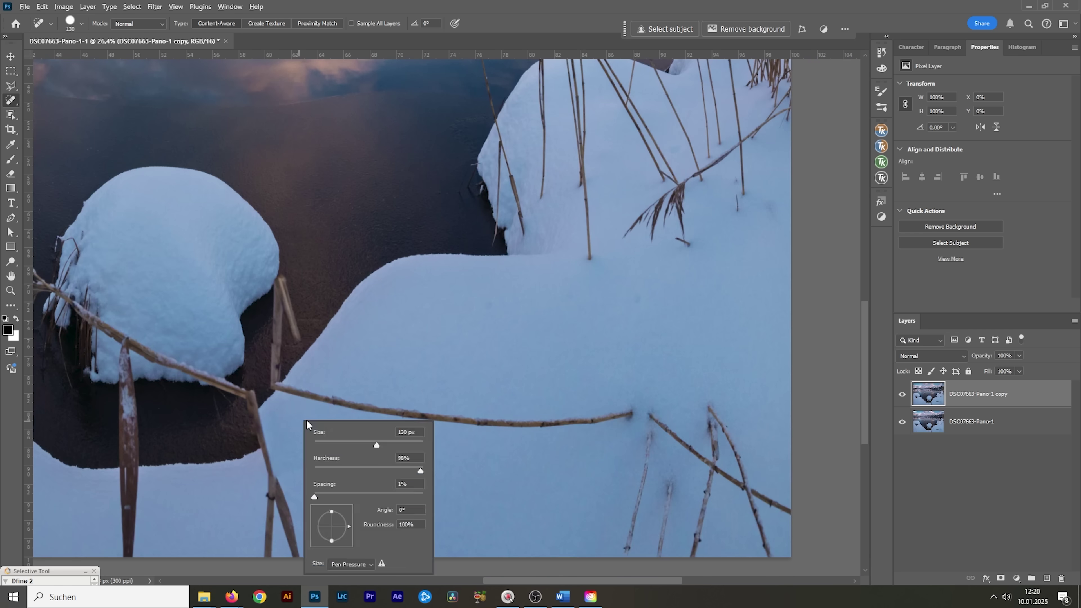
# - Heal away the remaining reed stalk in the foreground snow
pyautogui.moveTo(551, 490); pyautogui.dragTo(589, 360)
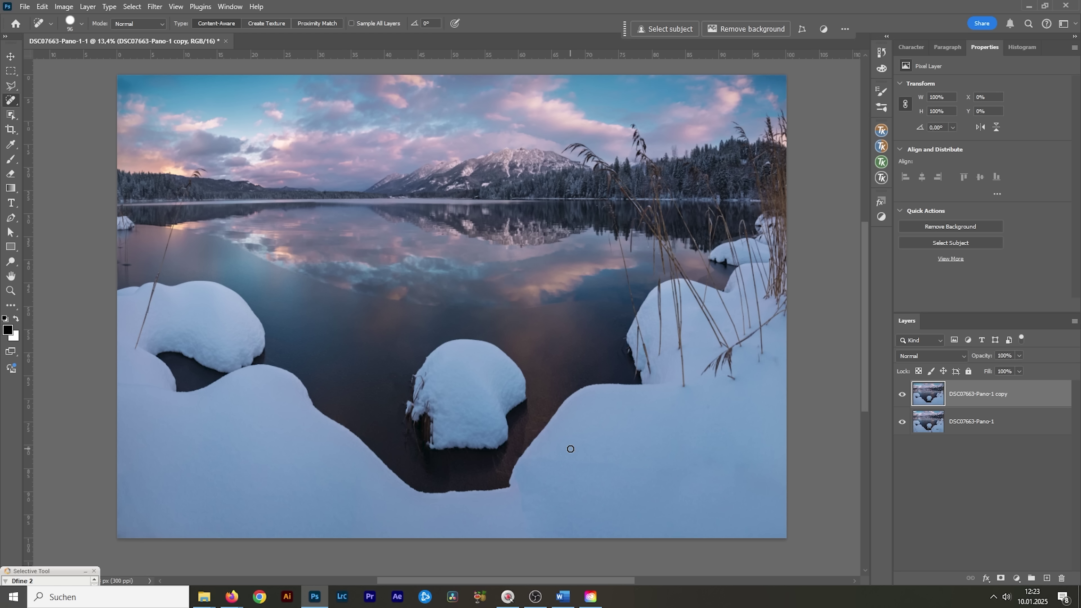
pyautogui.click(543, 604)
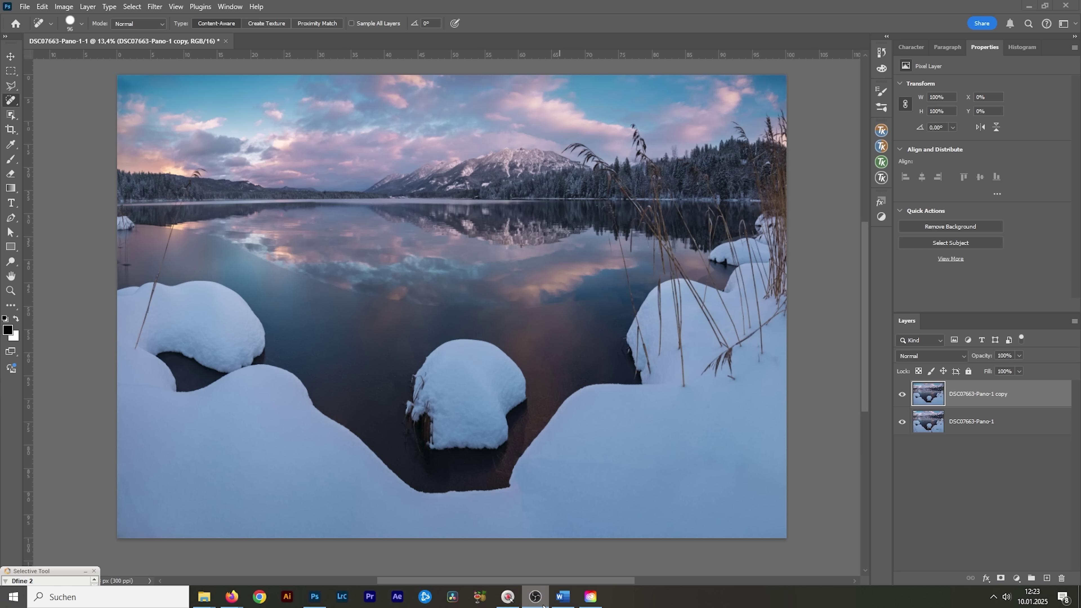